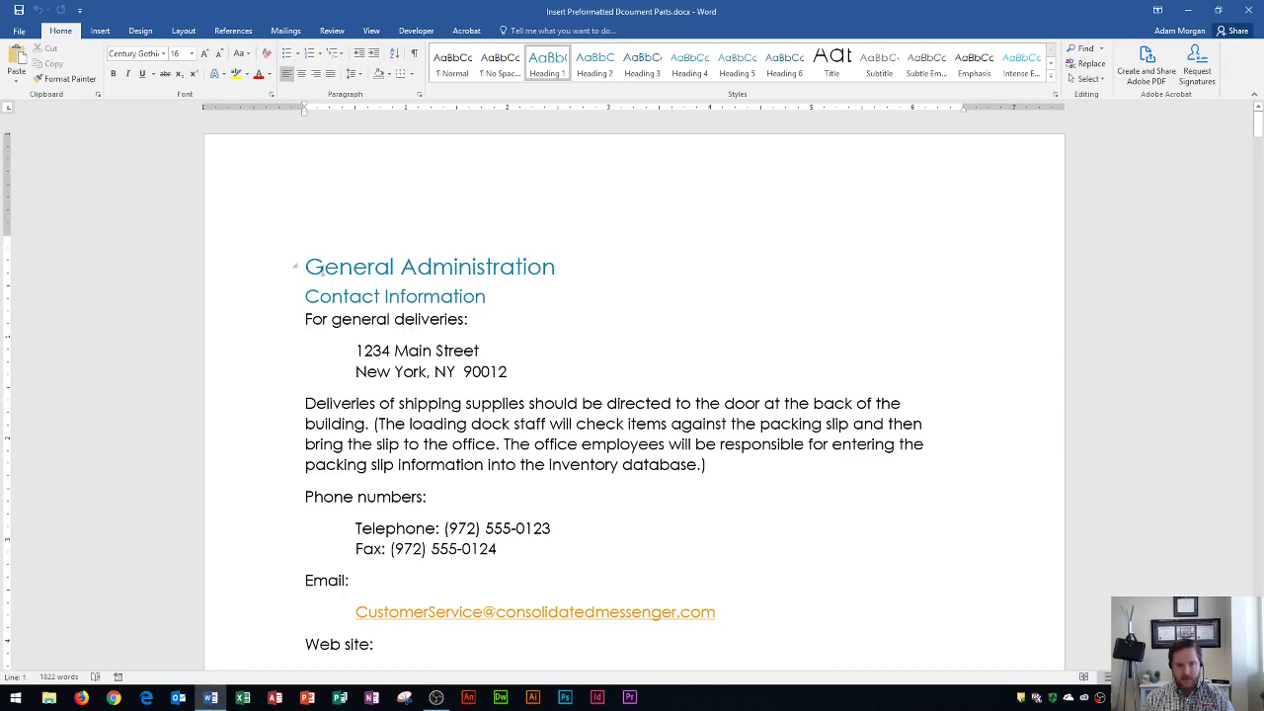
Step: Scroll through the procedures document and return to the top
{"action": "scroll", "coordinate": [323, 266], "scroll_direction": "down", "scroll_amount": 10}
{"action": "scroll", "coordinate": [323, 266], "scroll_direction": "down", "scroll_amount": 13}
{"action": "scroll", "coordinate": [326, 273], "scroll_direction": "up", "scroll_amount": 4}
{"action": "scroll", "coordinate": [326, 273], "scroll_direction": "up", "scroll_amount": 20}
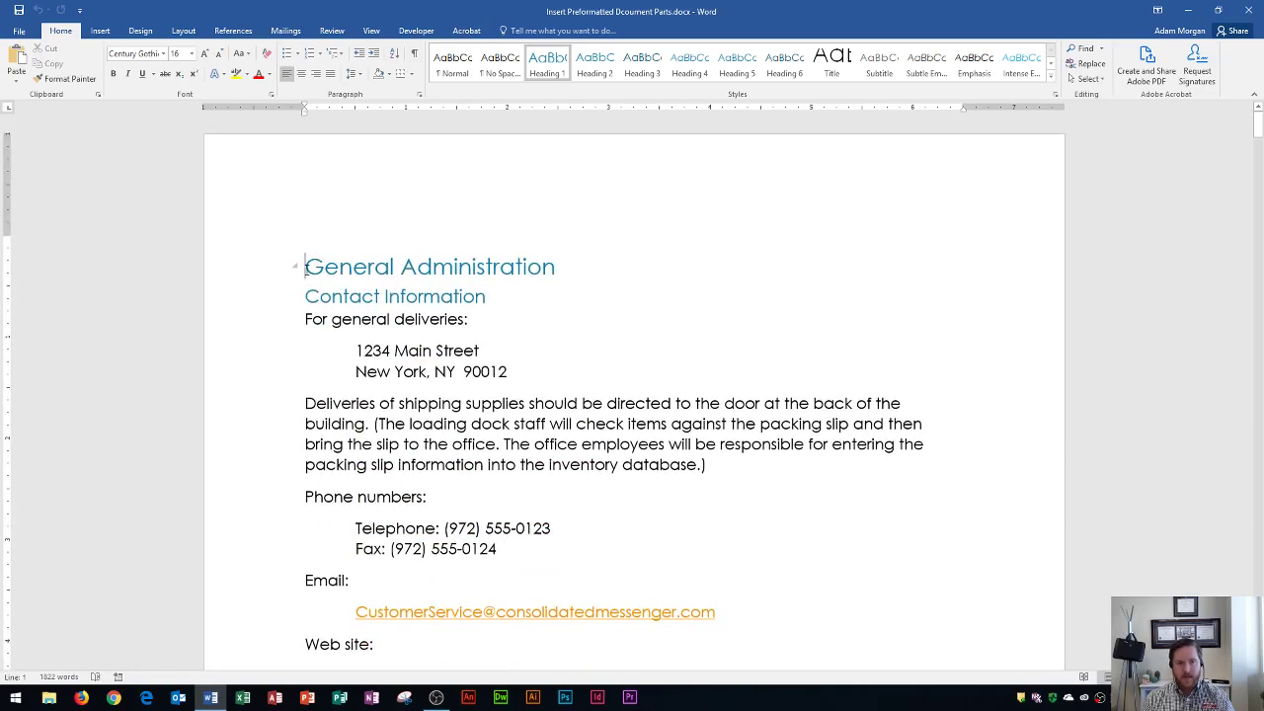
Step: Open the Cover Page gallery from the Insert tab and browse the built-in designs
{"action": "left_click", "coordinate": [100, 30]}
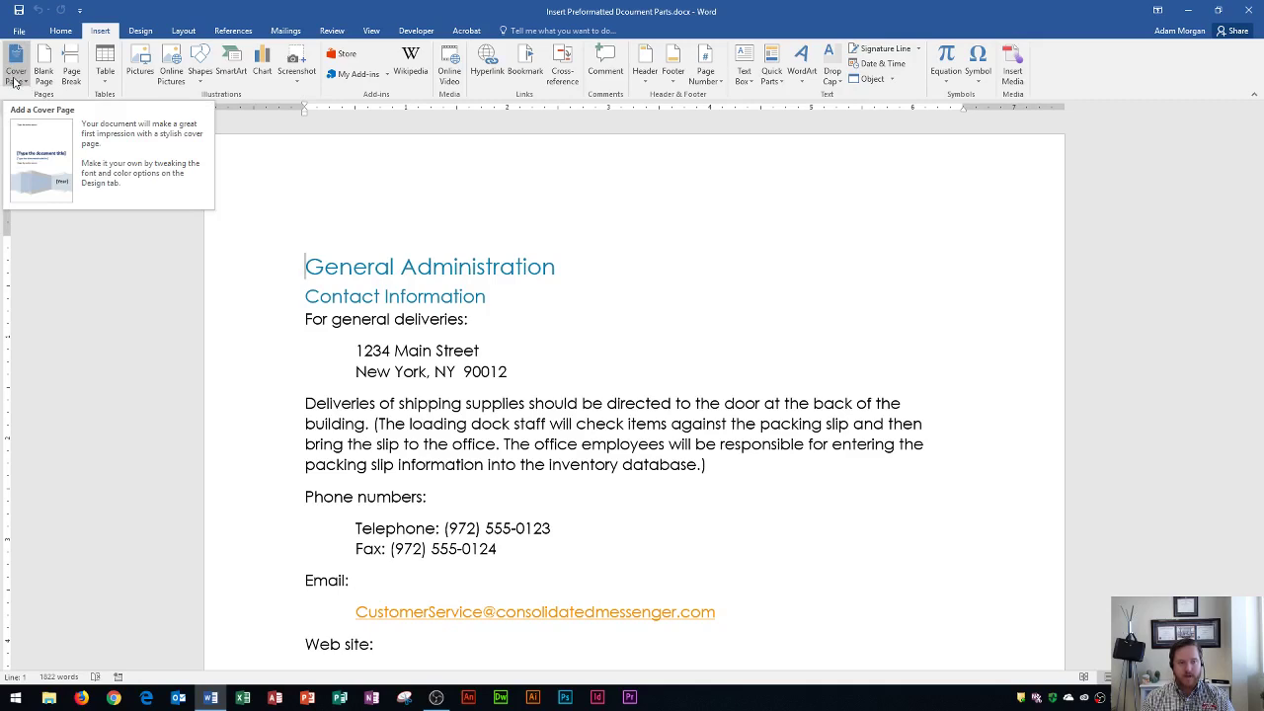
{"action": "left_click", "coordinate": [14, 82]}
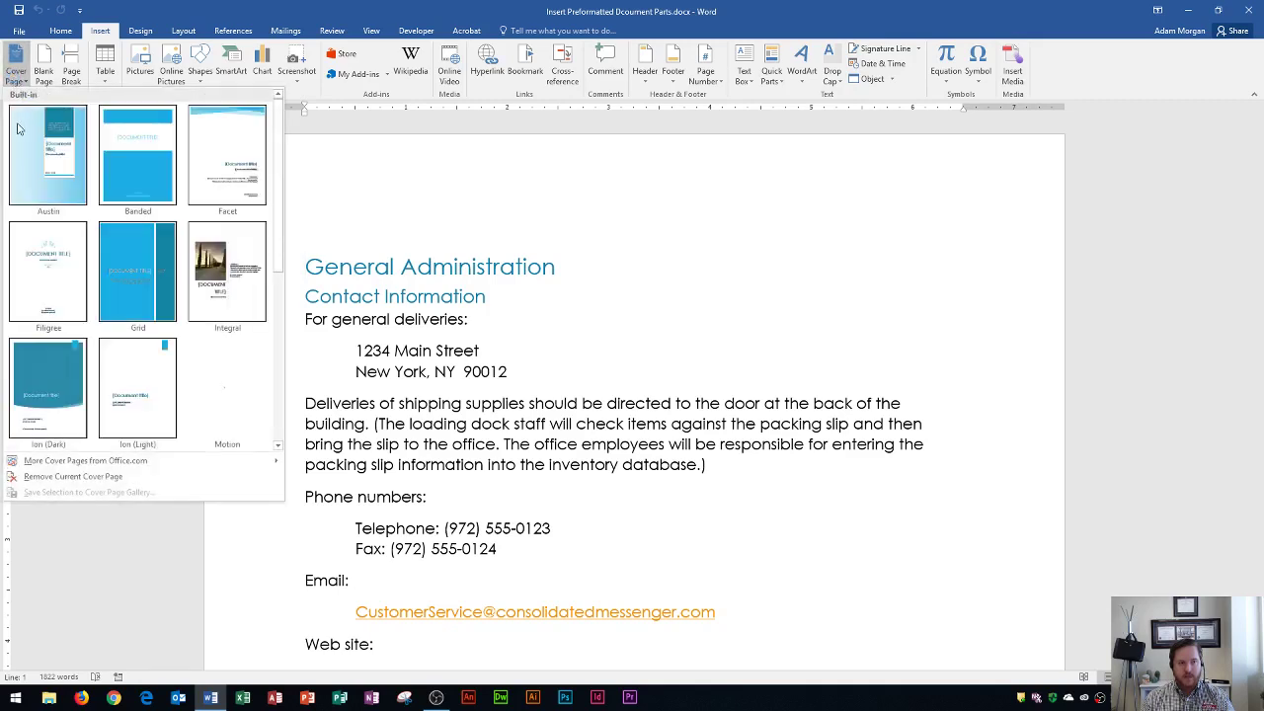
{"action": "scroll", "coordinate": [129, 178], "scroll_direction": "down", "scroll_amount": 3}
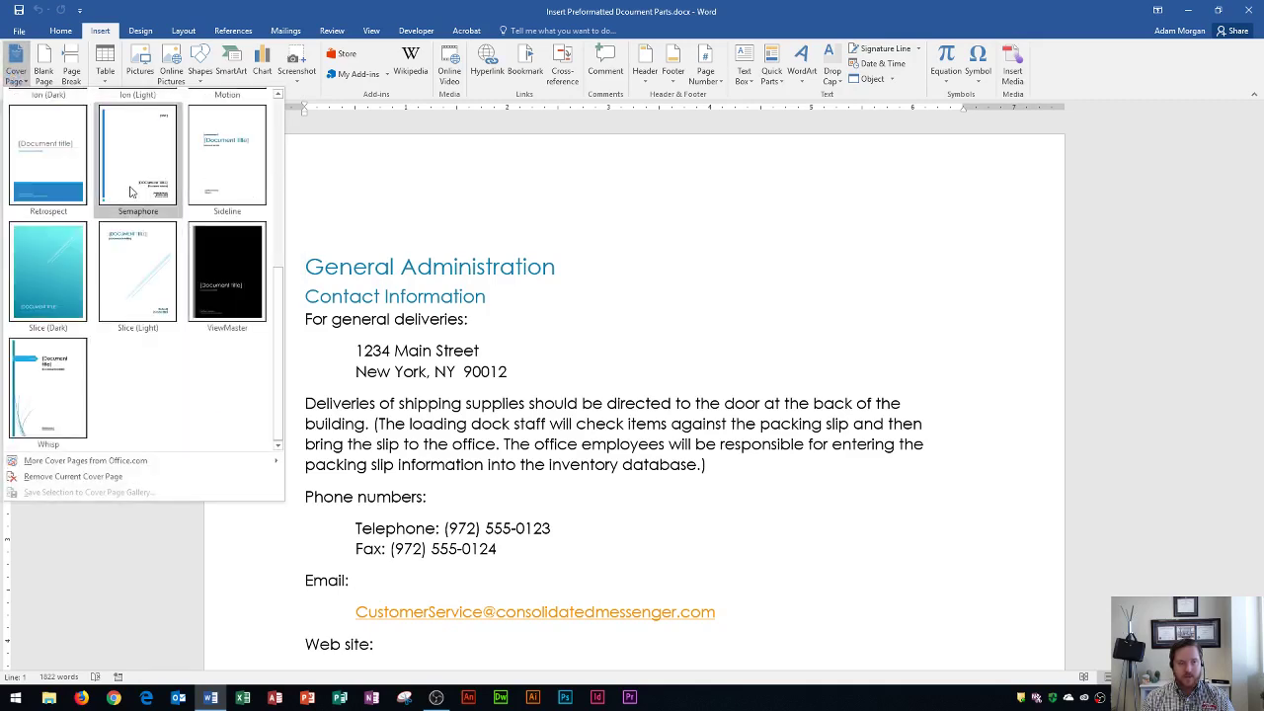
{"action": "scroll", "coordinate": [129, 187], "scroll_direction": "up", "scroll_amount": 5}
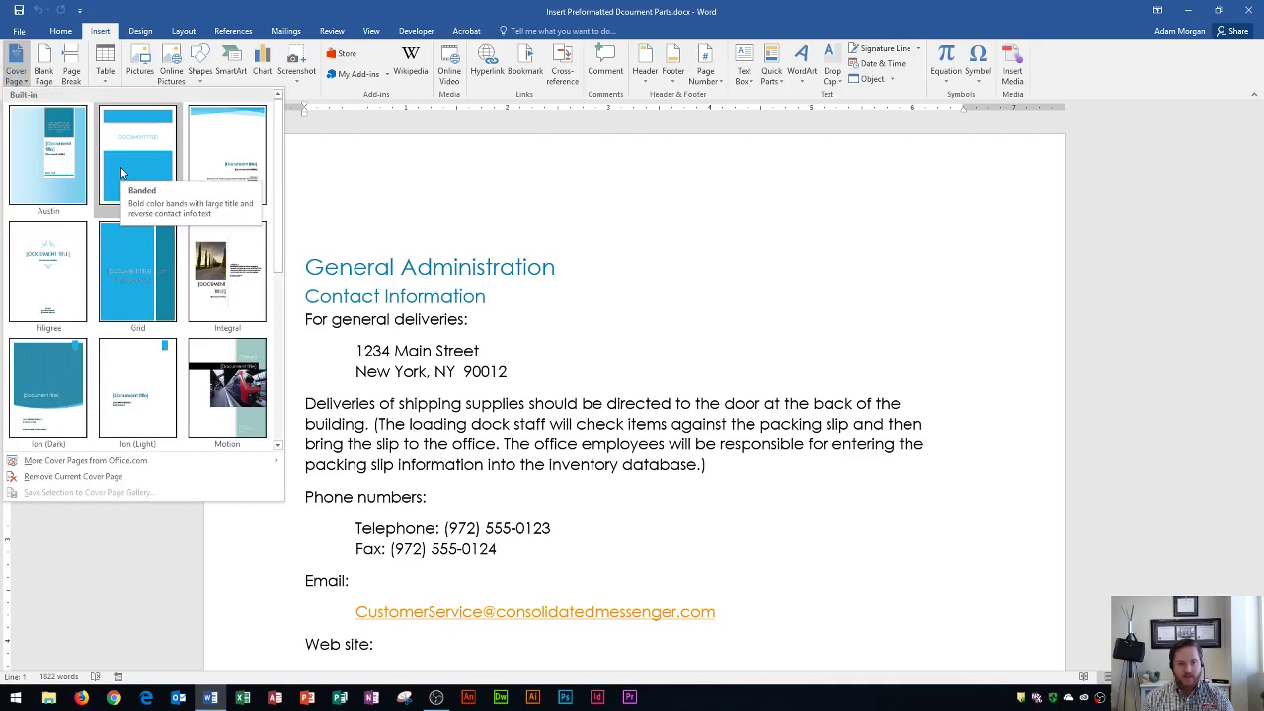
Step: Insert the Banded cover page at the start of the document
{"action": "left_click", "coordinate": [121, 167]}
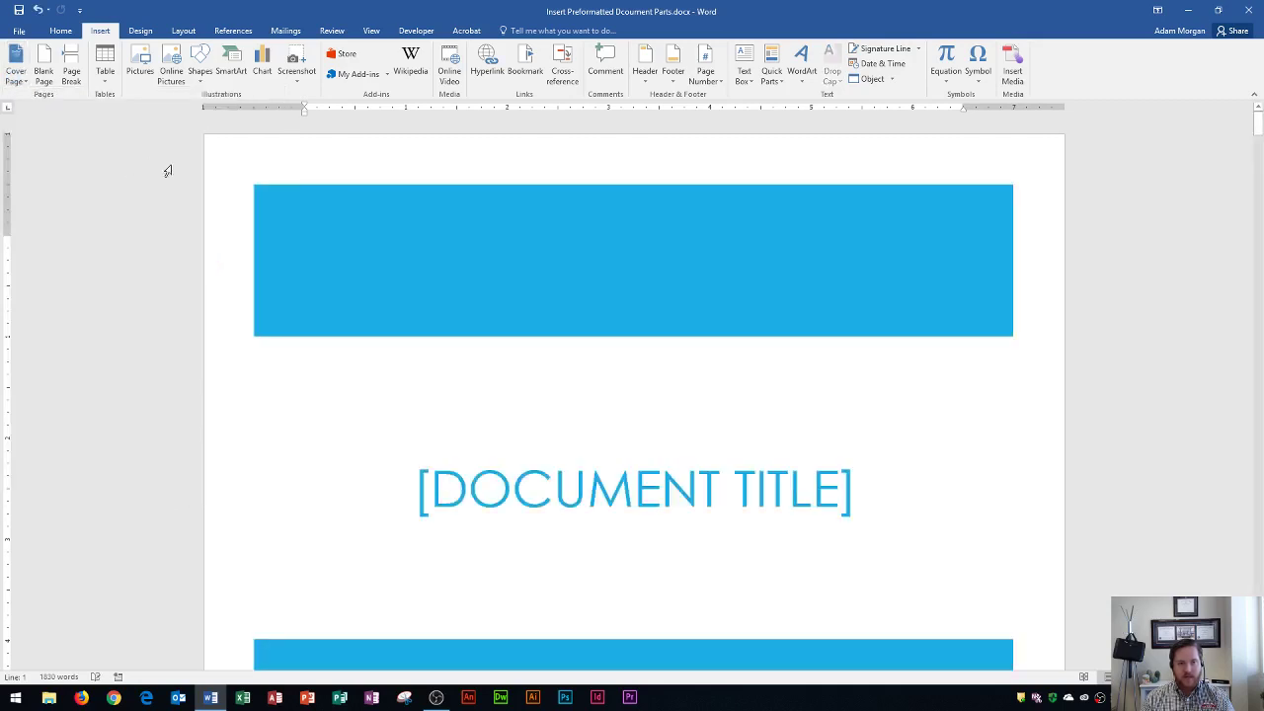
{"action": "scroll", "coordinate": [482, 325], "scroll_direction": "down", "scroll_amount": 10}
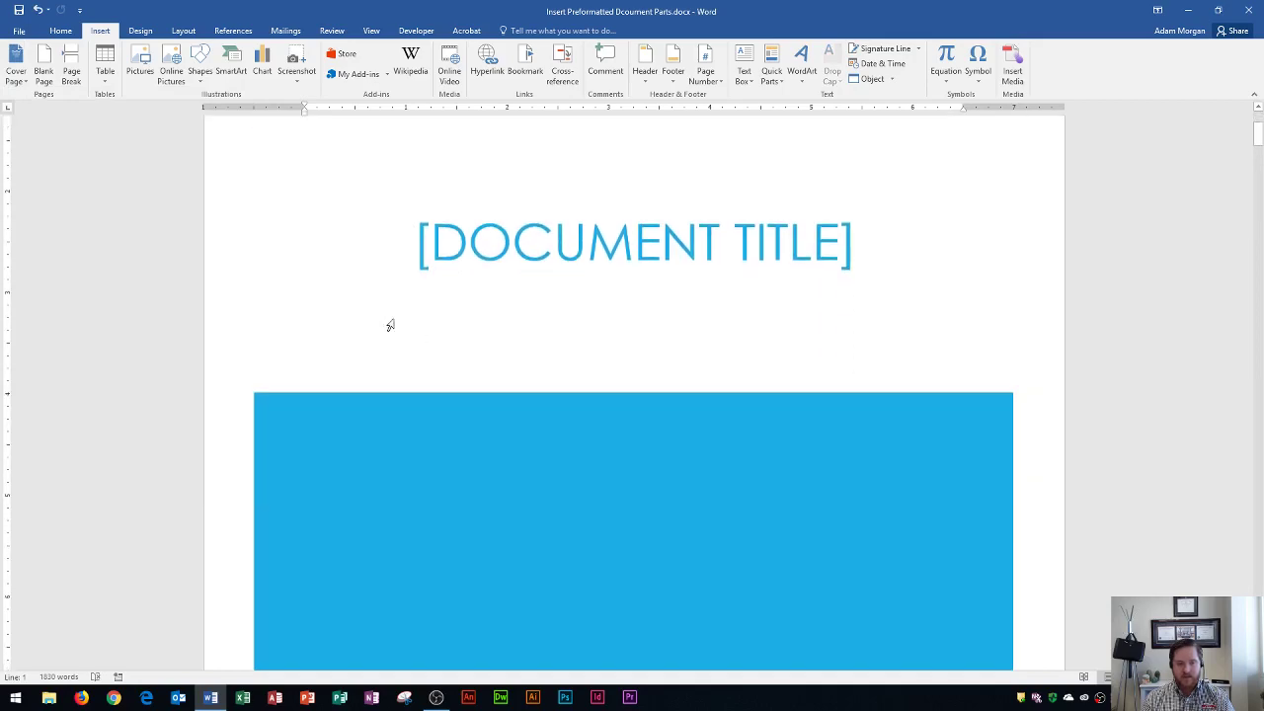
{"action": "scroll", "coordinate": [538, 357], "scroll_direction": "down", "scroll_amount": 4}
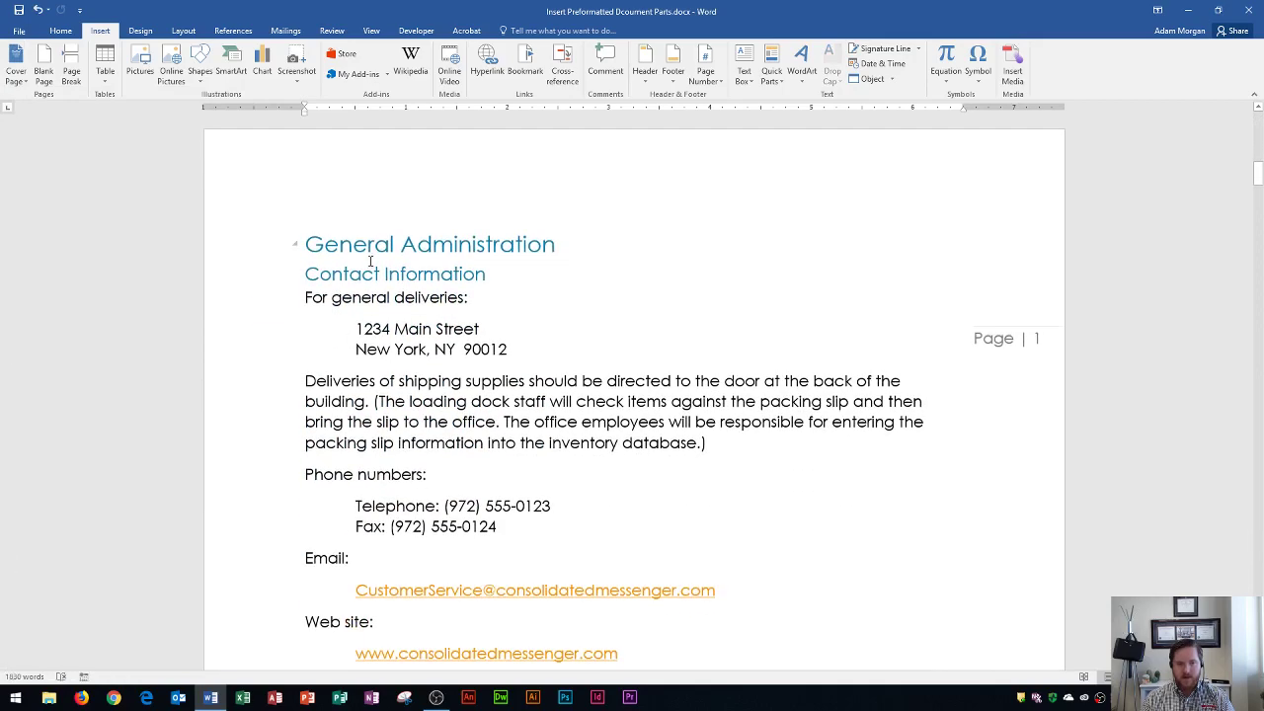
Step: Replace the cover's document title placeholder with OFFICE PROCEDURES
{"action": "scroll", "coordinate": [391, 284], "scroll_direction": "up", "scroll_amount": 10}
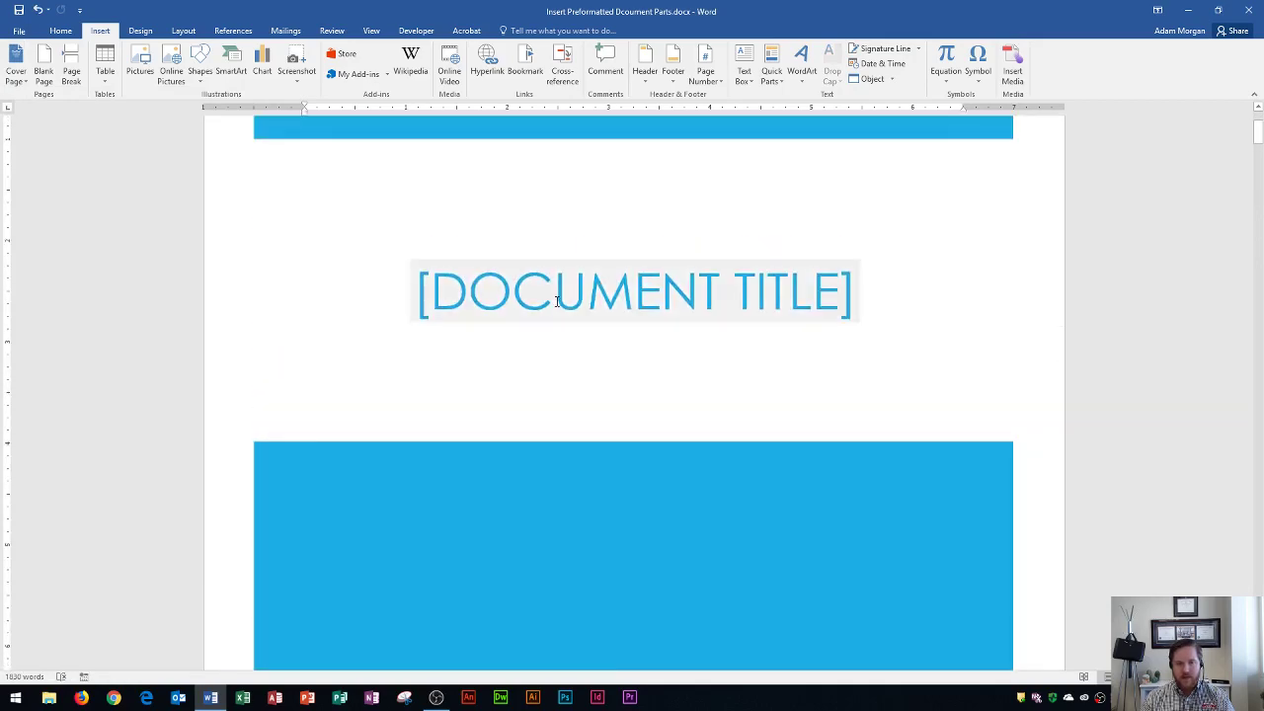
{"action": "left_click", "coordinate": [566, 289]}
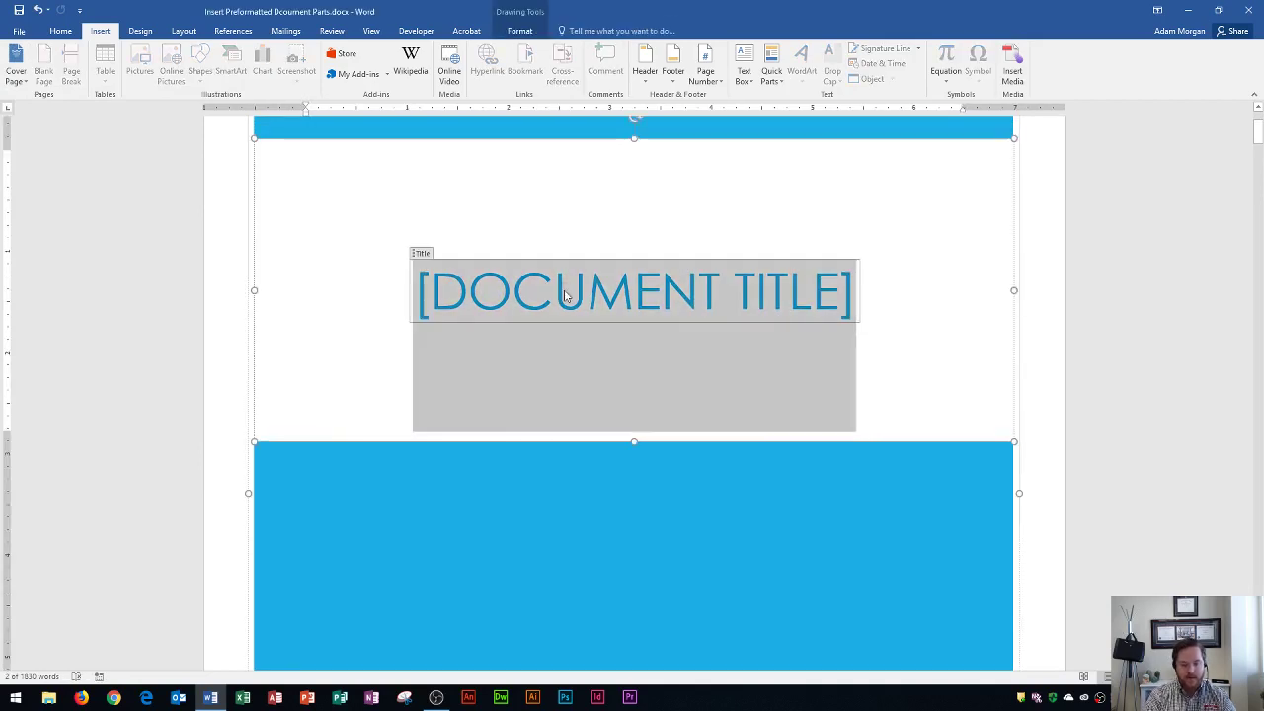
{"action": "type", "text": "OFFICE PROC"}
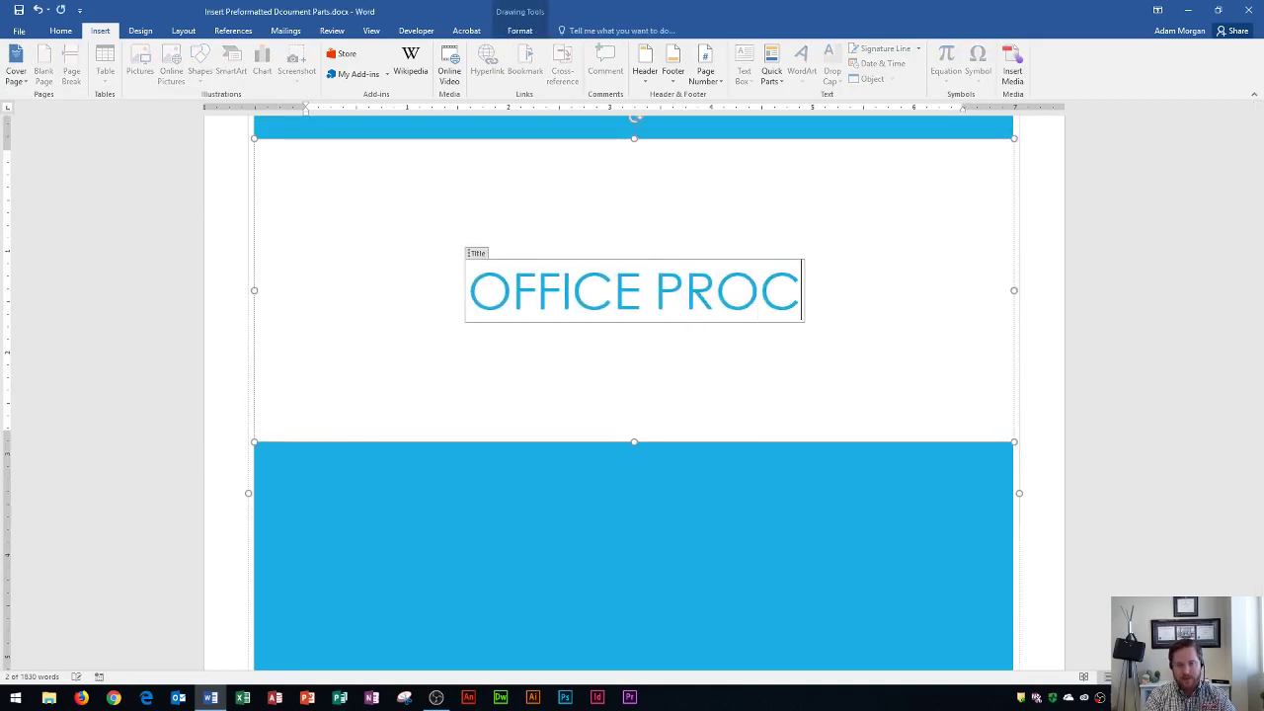
{"action": "type", "text": "EDURES"}
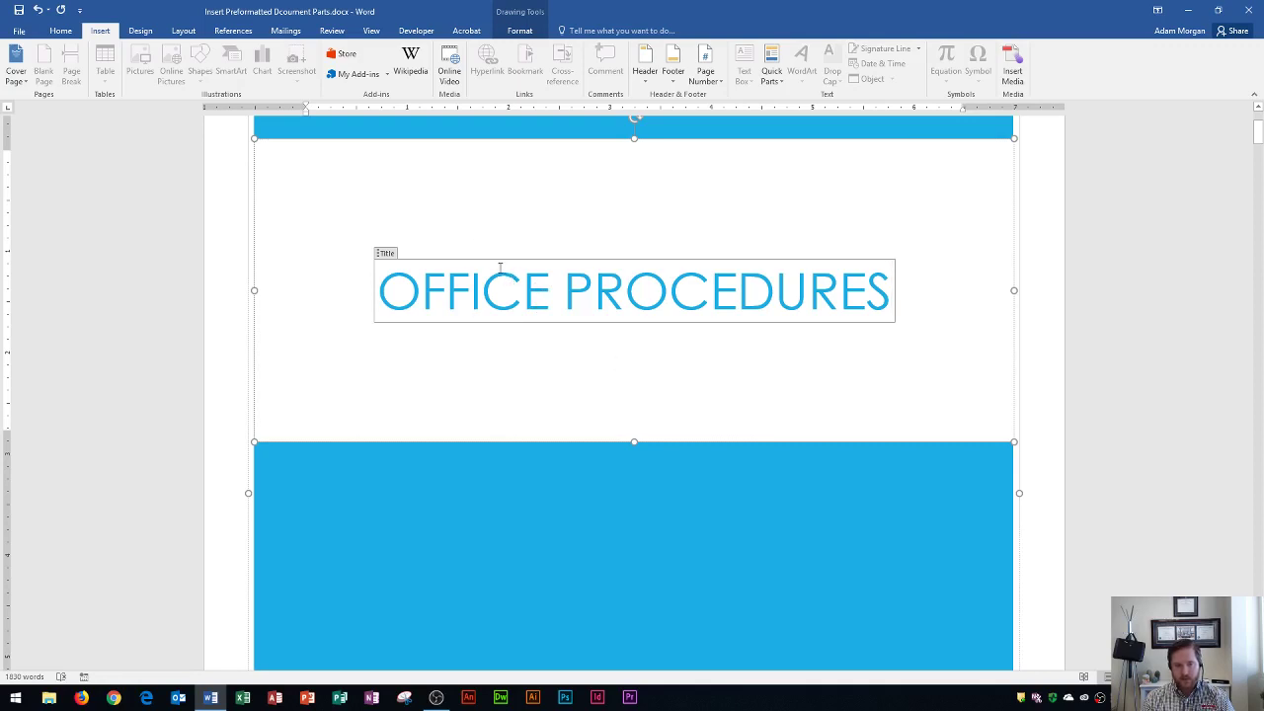
Step: Replace the existing author name on the cover with the author's full name
{"action": "scroll", "coordinate": [538, 280], "scroll_direction": "down", "scroll_amount": 8}
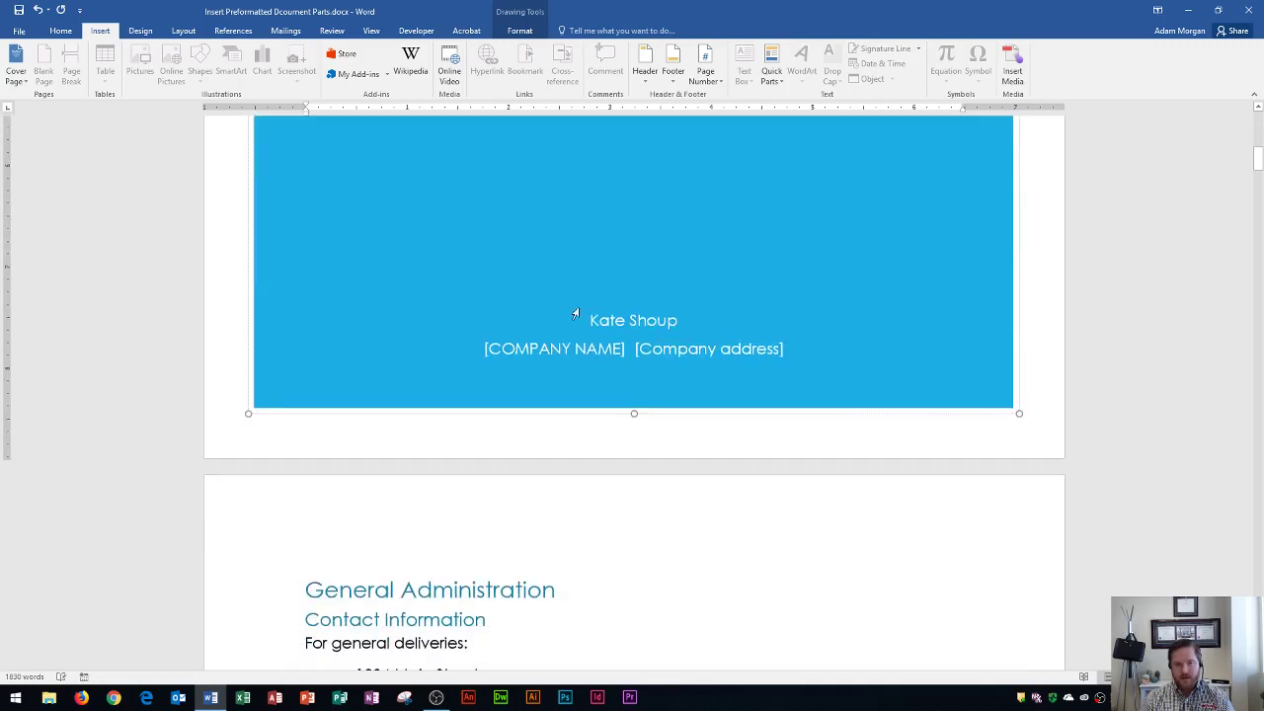
{"action": "left_click", "coordinate": [632, 318]}
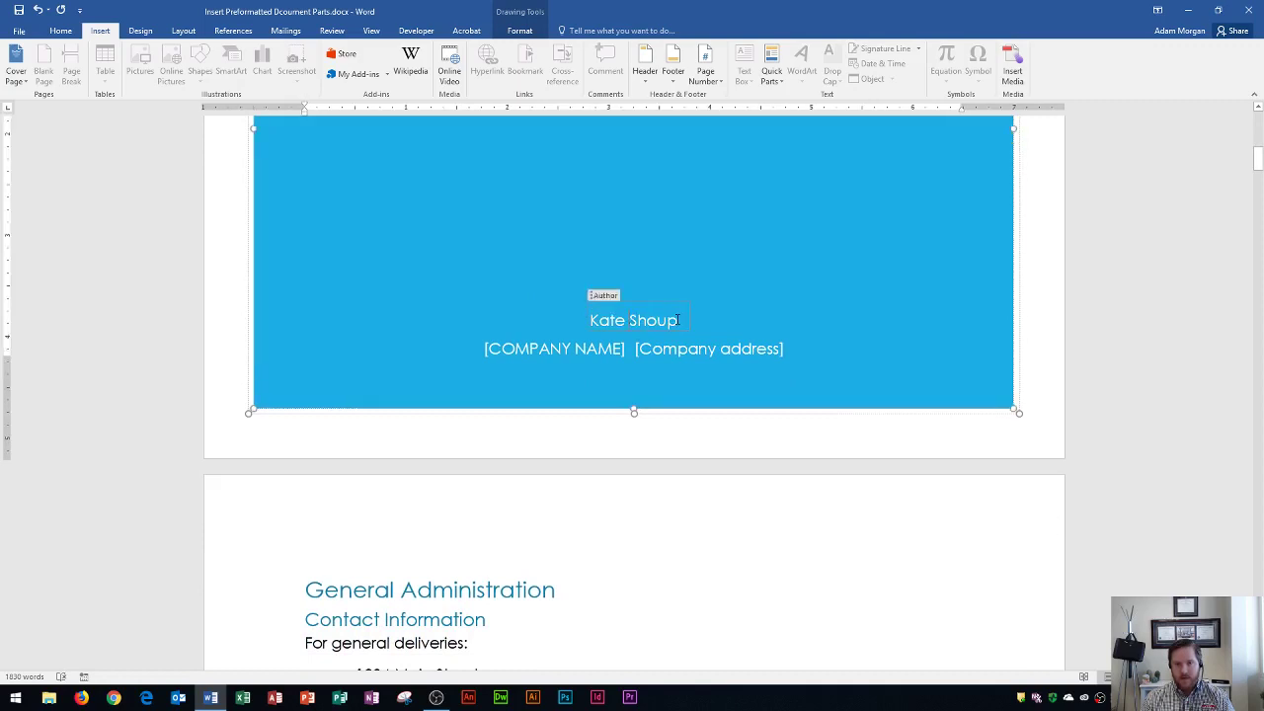
{"action": "left_click_drag", "start_coordinate": [677, 320], "coordinate": [592, 322]}
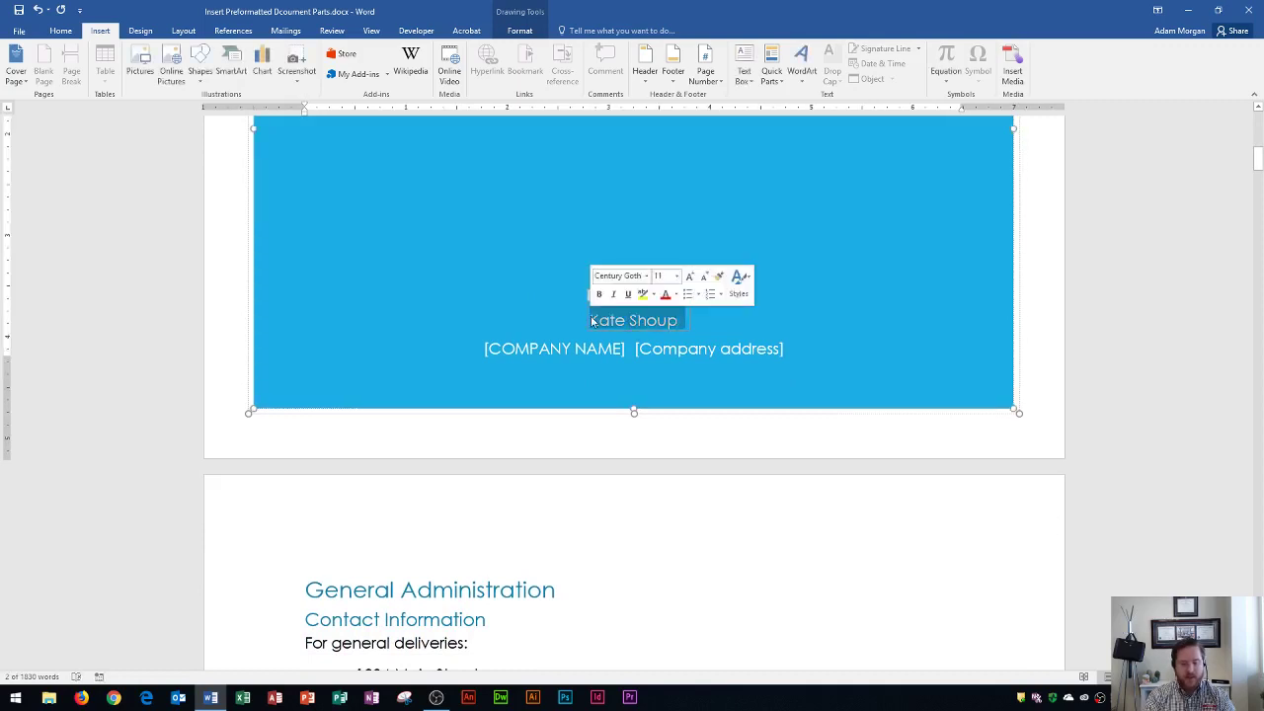
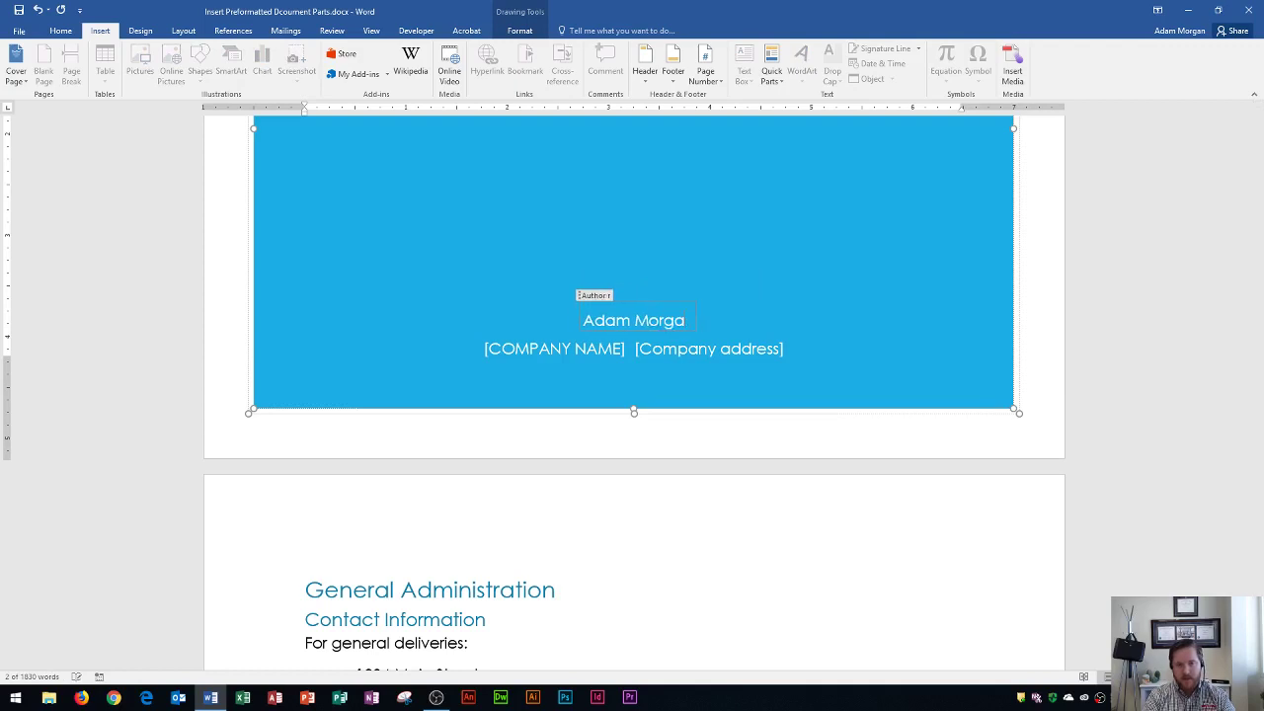
Step: Enter CONSOLIDATED MESSENGER as the company name and fill in the company's street address
{"action": "left_click", "coordinate": [565, 347]}
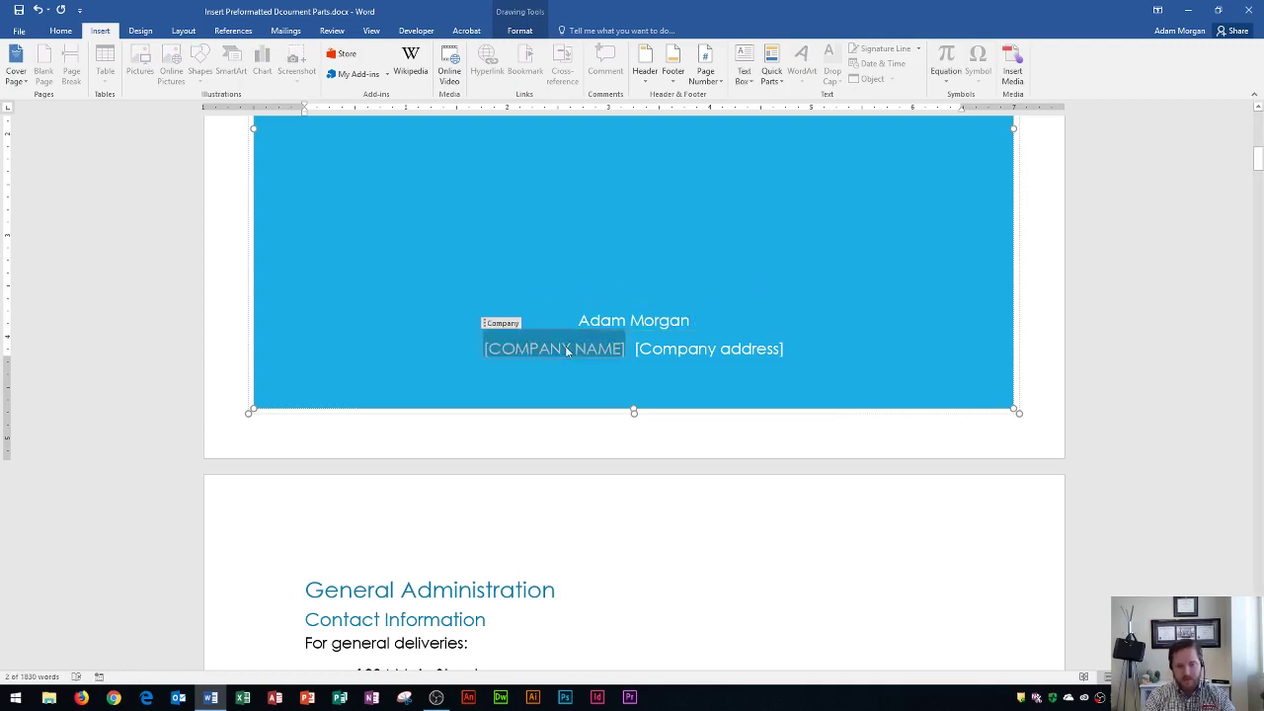
{"action": "type", "text": "CONSOLIDA"}
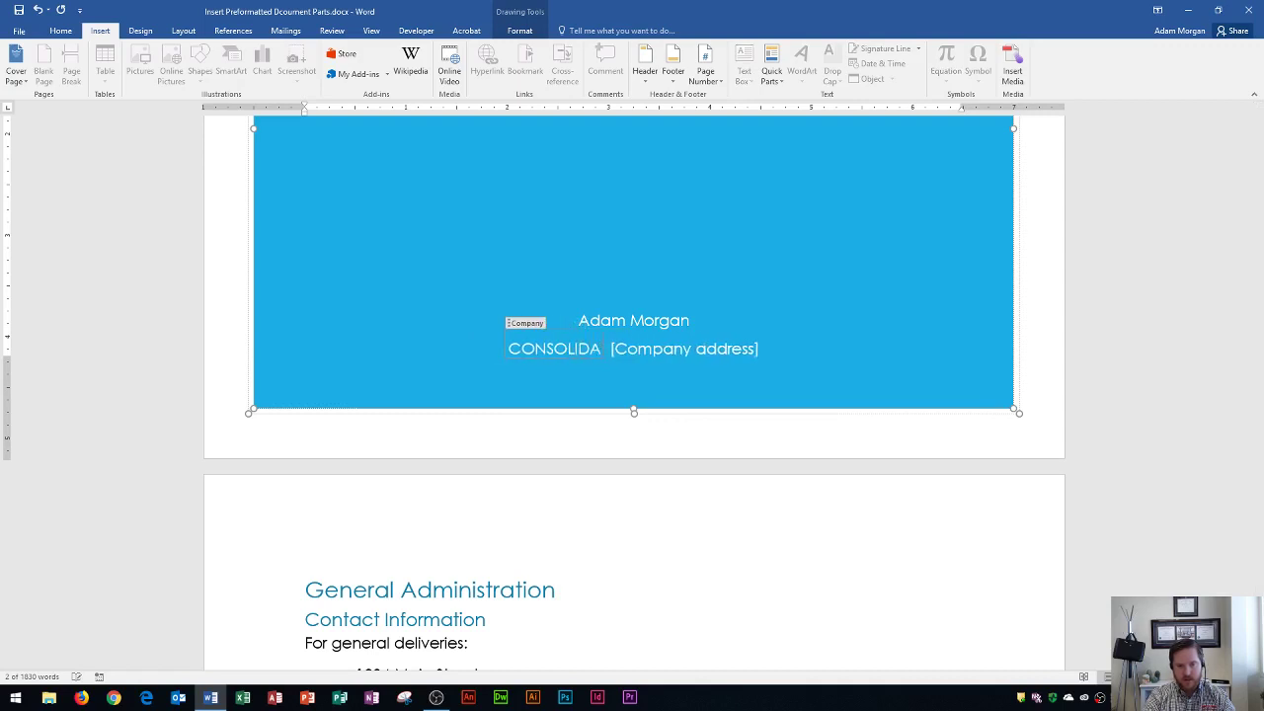
{"action": "type", "text": "TED MESSENGER"}
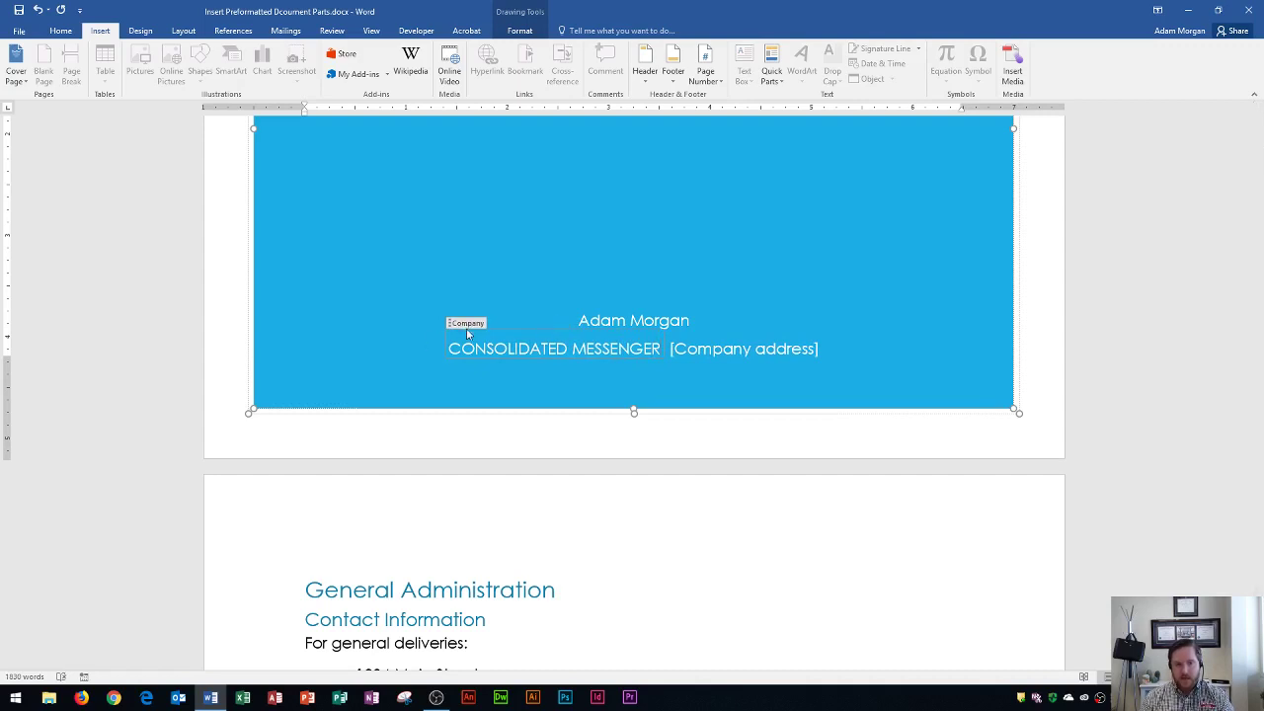
{"action": "left_click", "coordinate": [628, 326]}
{"action": "scroll", "coordinate": [593, 257], "scroll_direction": "up", "scroll_amount": 3}
{"action": "scroll", "coordinate": [618, 329], "scroll_direction": "down", "scroll_amount": 5}
{"action": "left_click", "coordinate": [732, 449]}
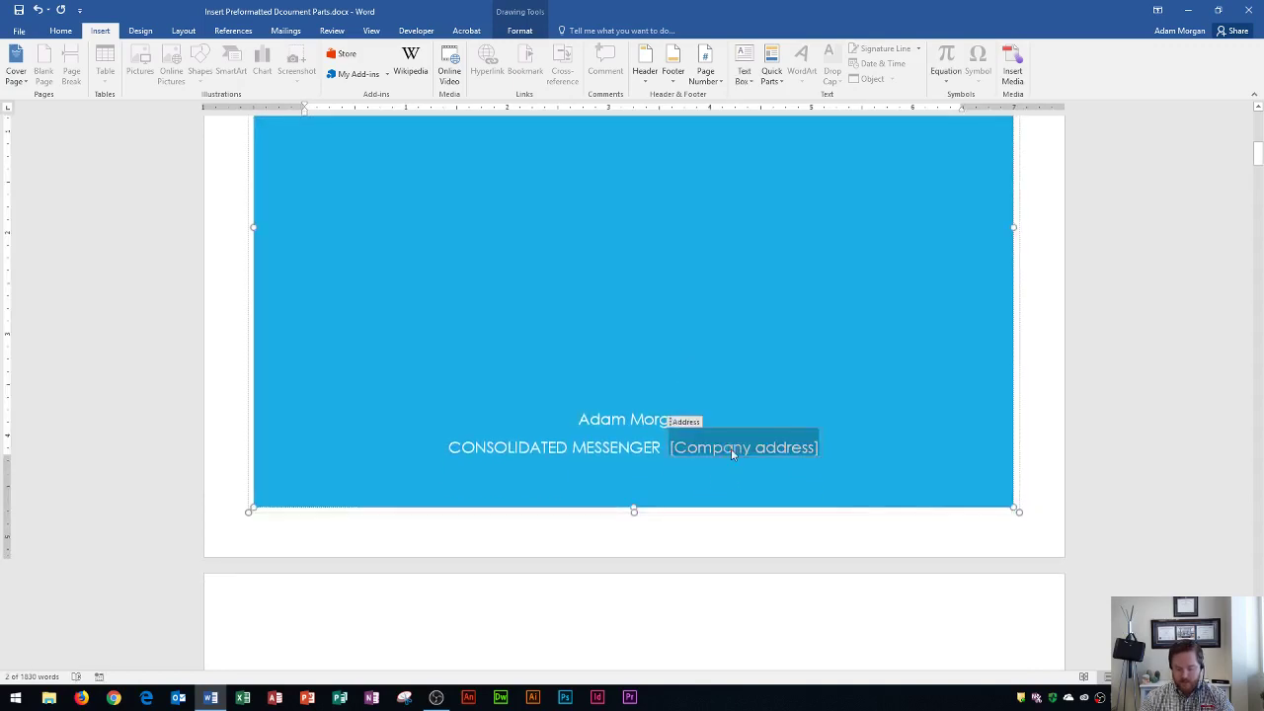
{"action": "type", "text": "1234"}
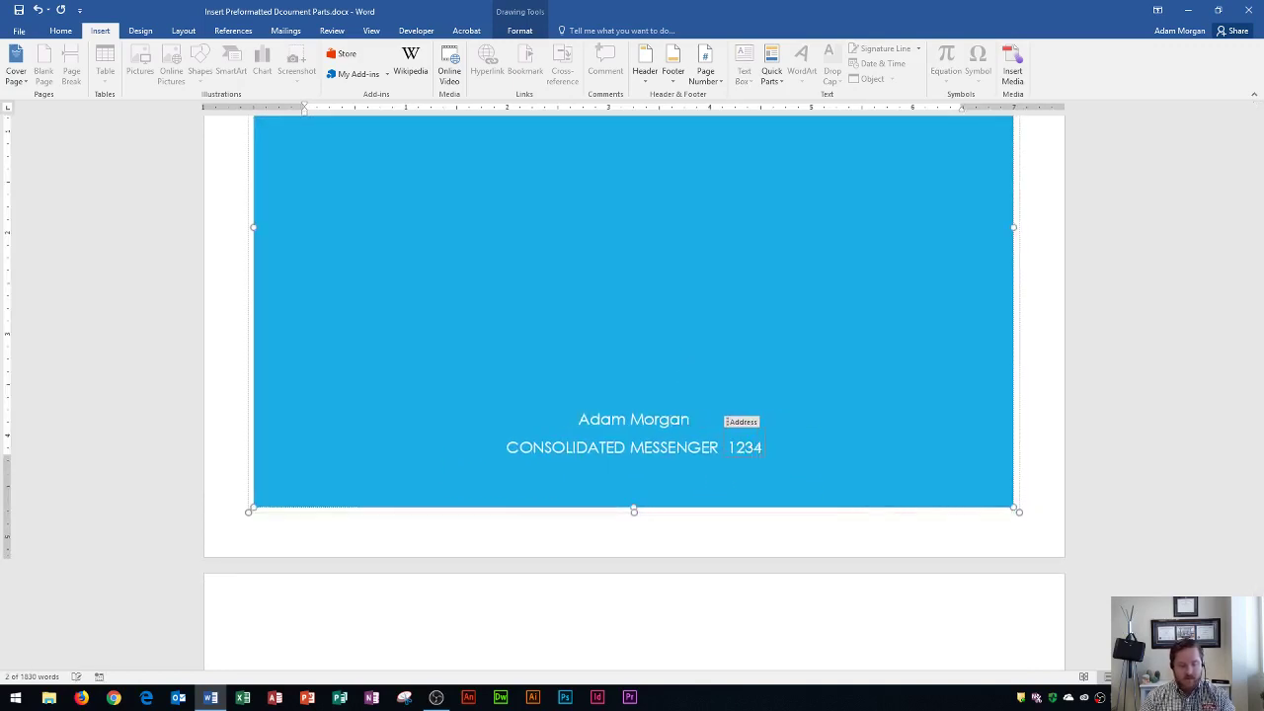
{"action": "type", "text": " Main Street"}
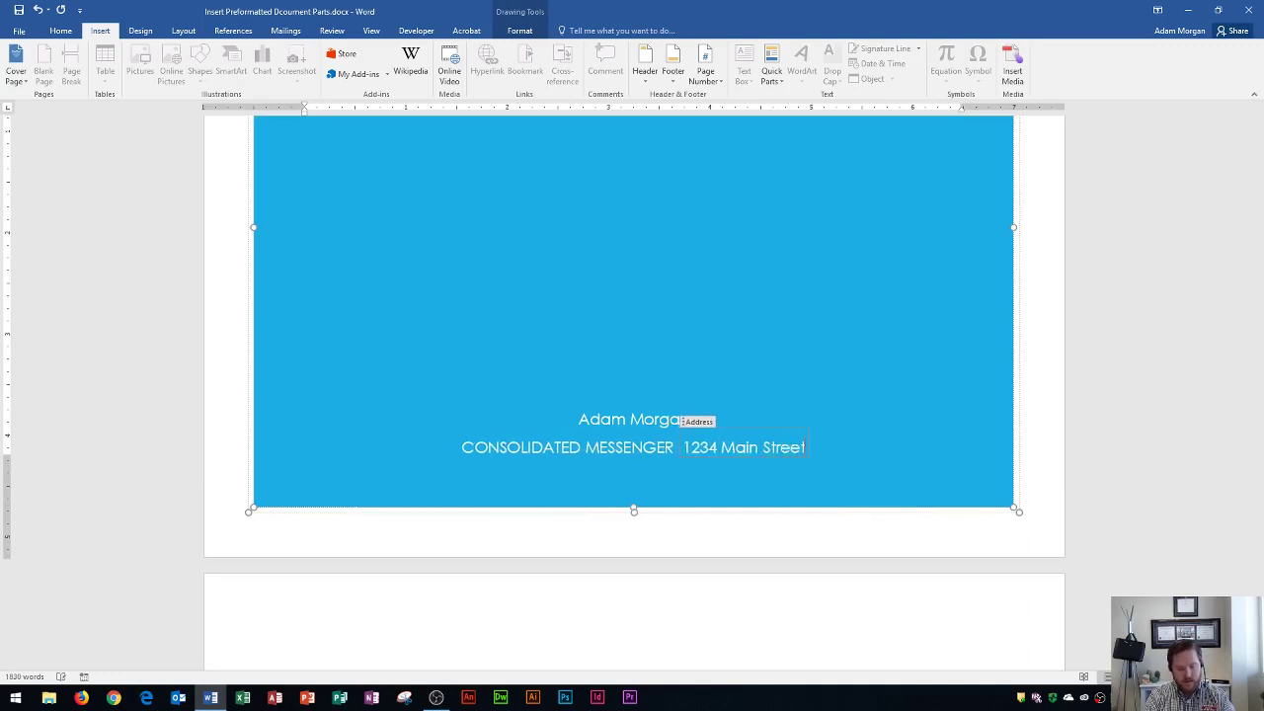
{"action": "type", "text": ", New York"}
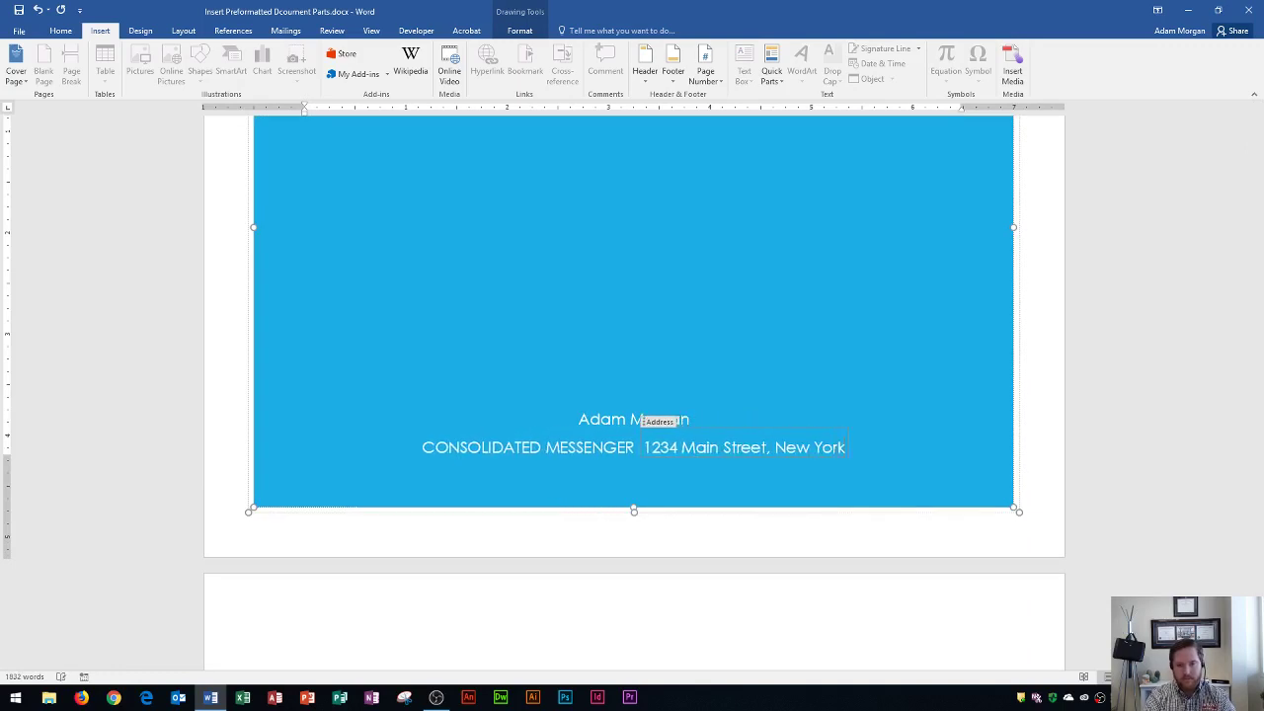
{"action": "type", "text": ", NY, 90012"}
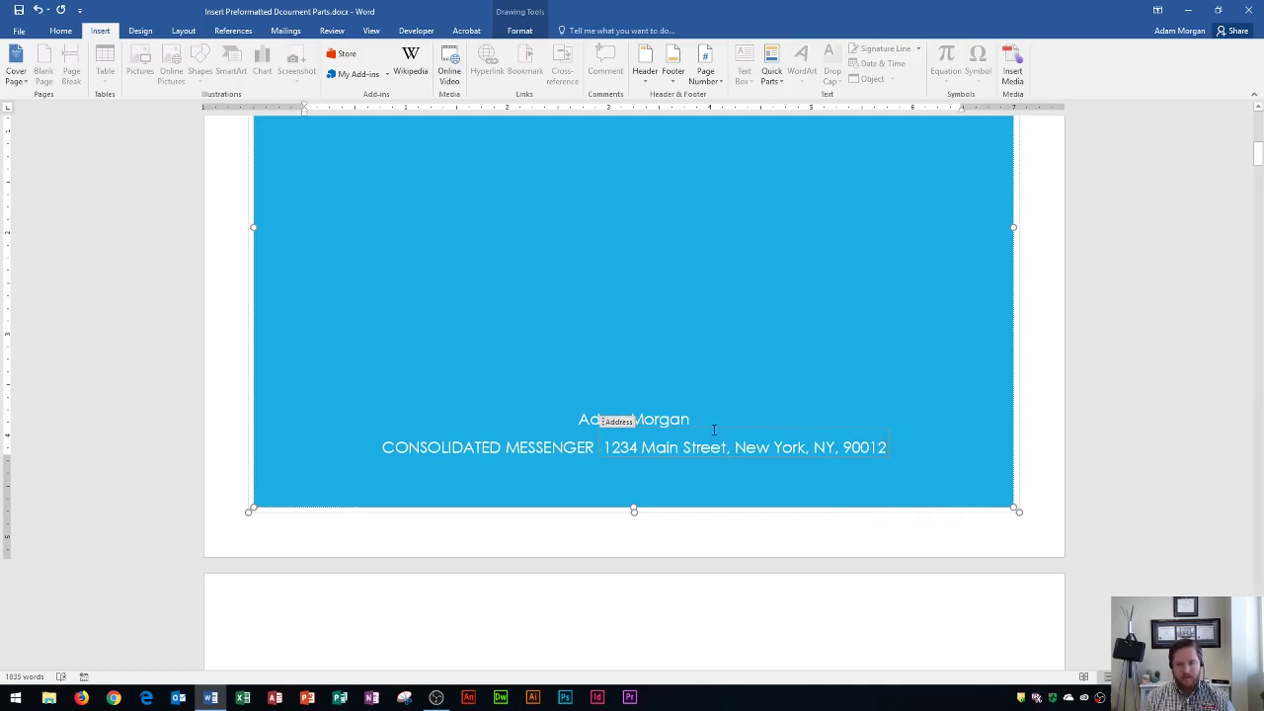
Step: Scroll to page 2 and place the cursor just before the Warehouse heading
{"action": "scroll", "coordinate": [690, 424], "scroll_direction": "up", "scroll_amount": 6}
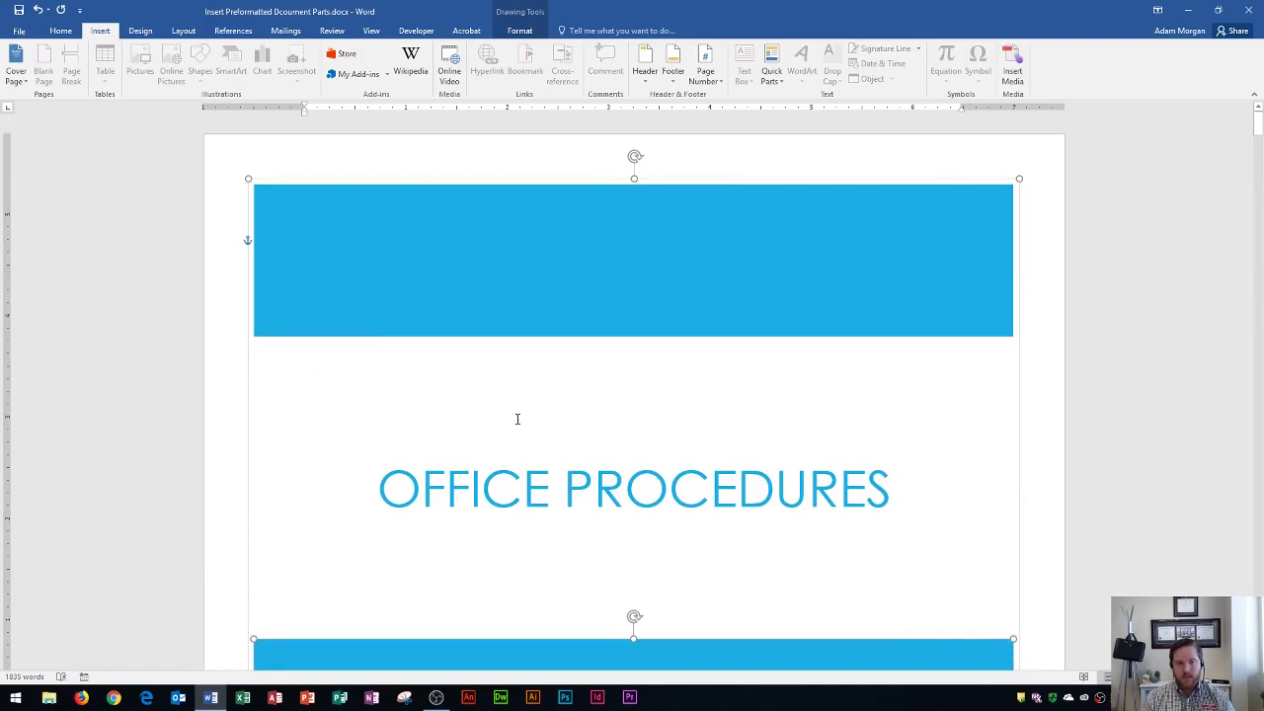
{"action": "scroll", "coordinate": [513, 417], "scroll_direction": "down", "scroll_amount": 15}
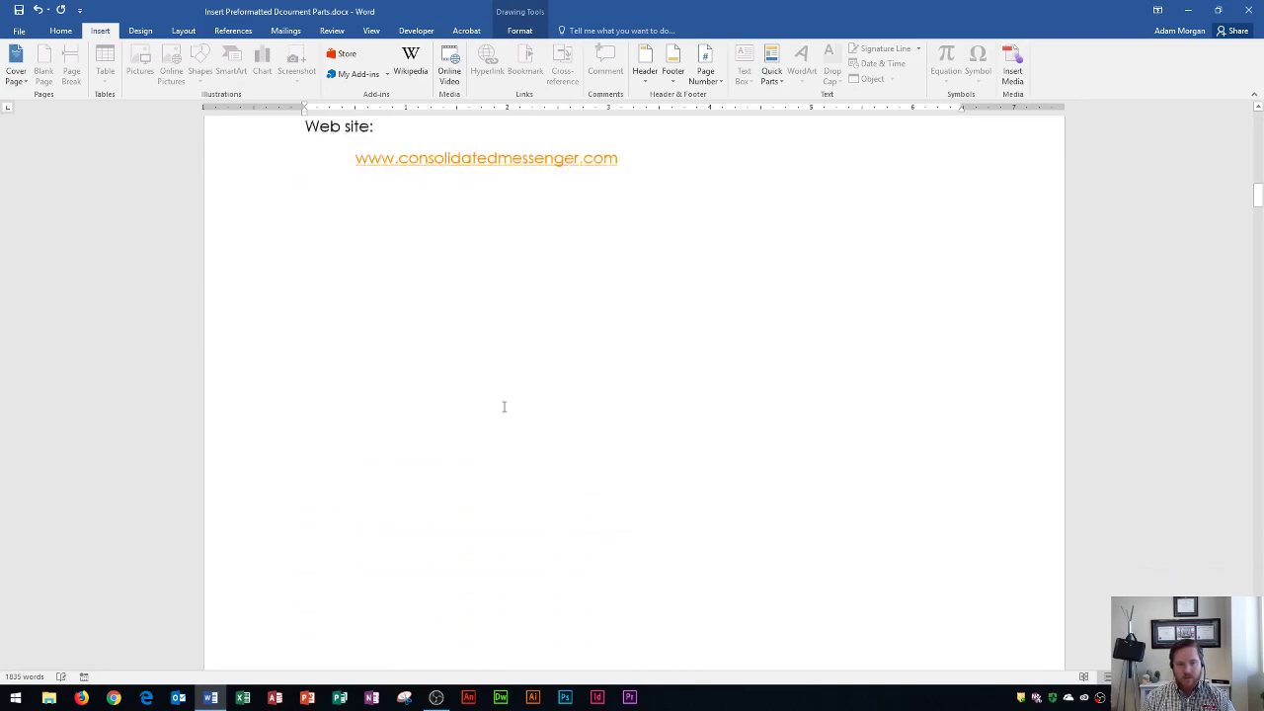
{"action": "scroll", "coordinate": [503, 407], "scroll_direction": "down", "scroll_amount": 10}
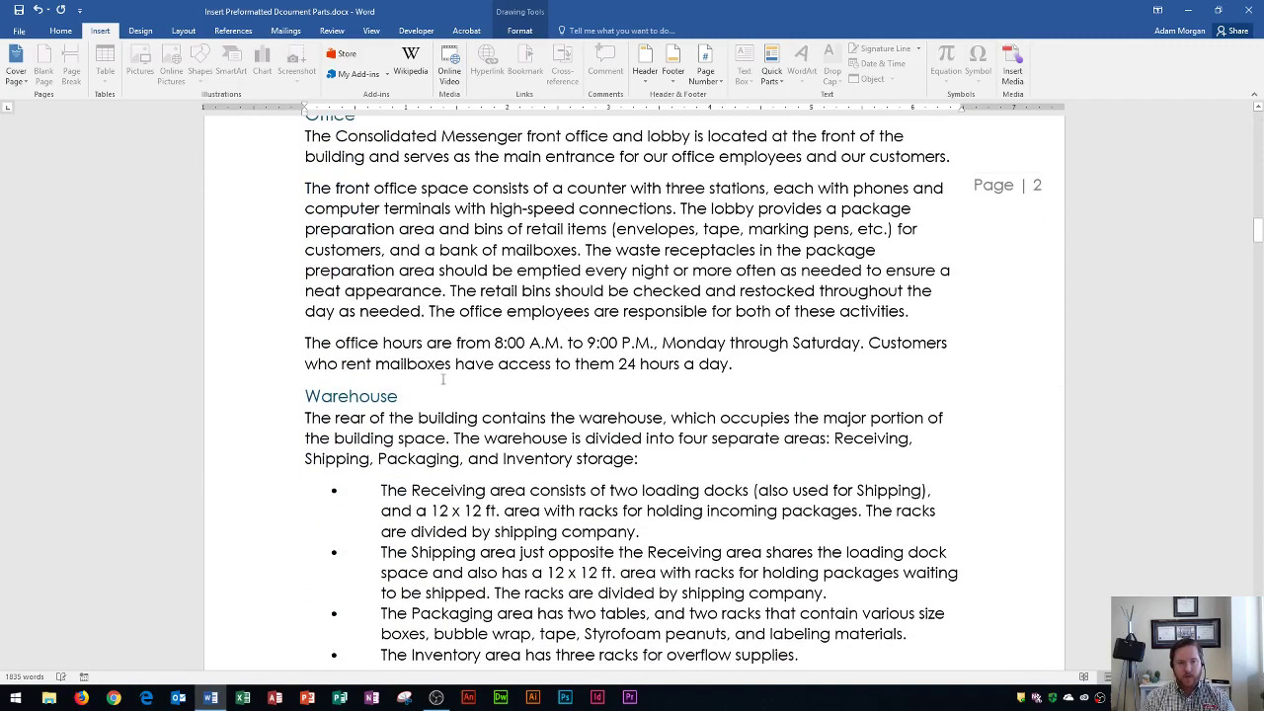
{"action": "left_click", "coordinate": [305, 396]}
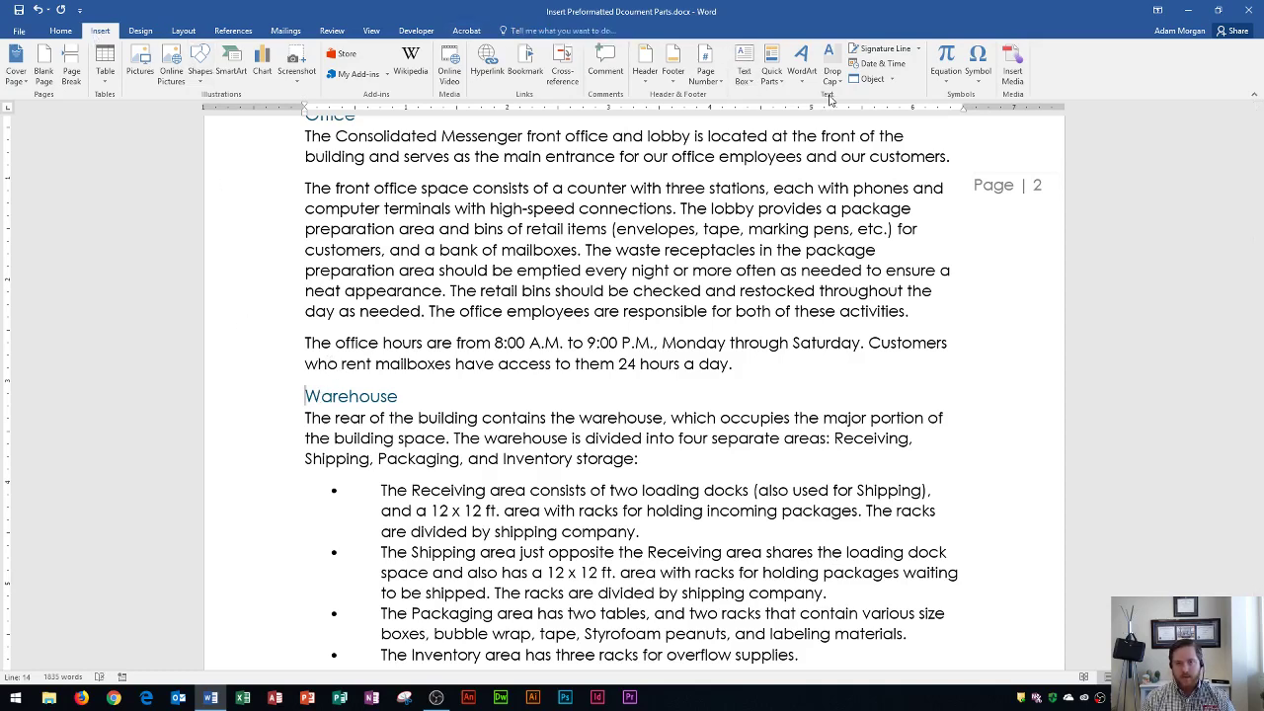
Step: Insert a Banded Quote text box from the built-in Text Box gallery
{"action": "left_click", "coordinate": [746, 85]}
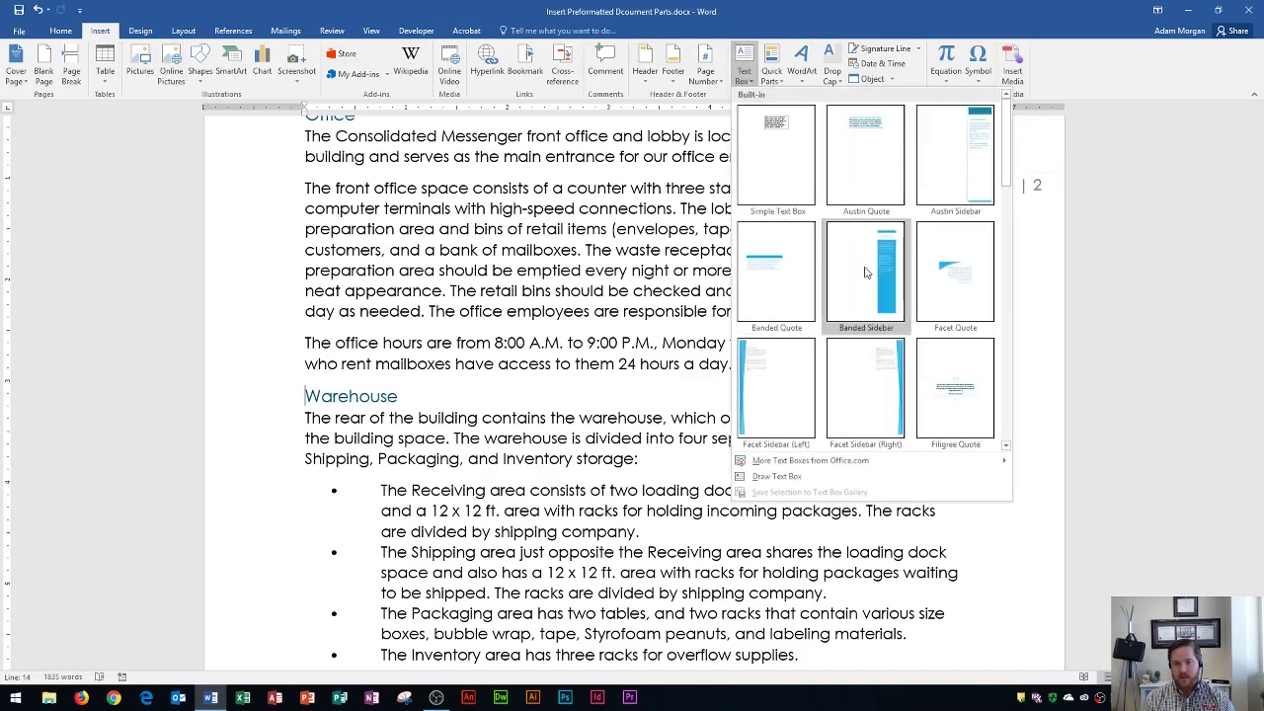
{"action": "scroll", "coordinate": [867, 277], "scroll_direction": "down", "scroll_amount": 3}
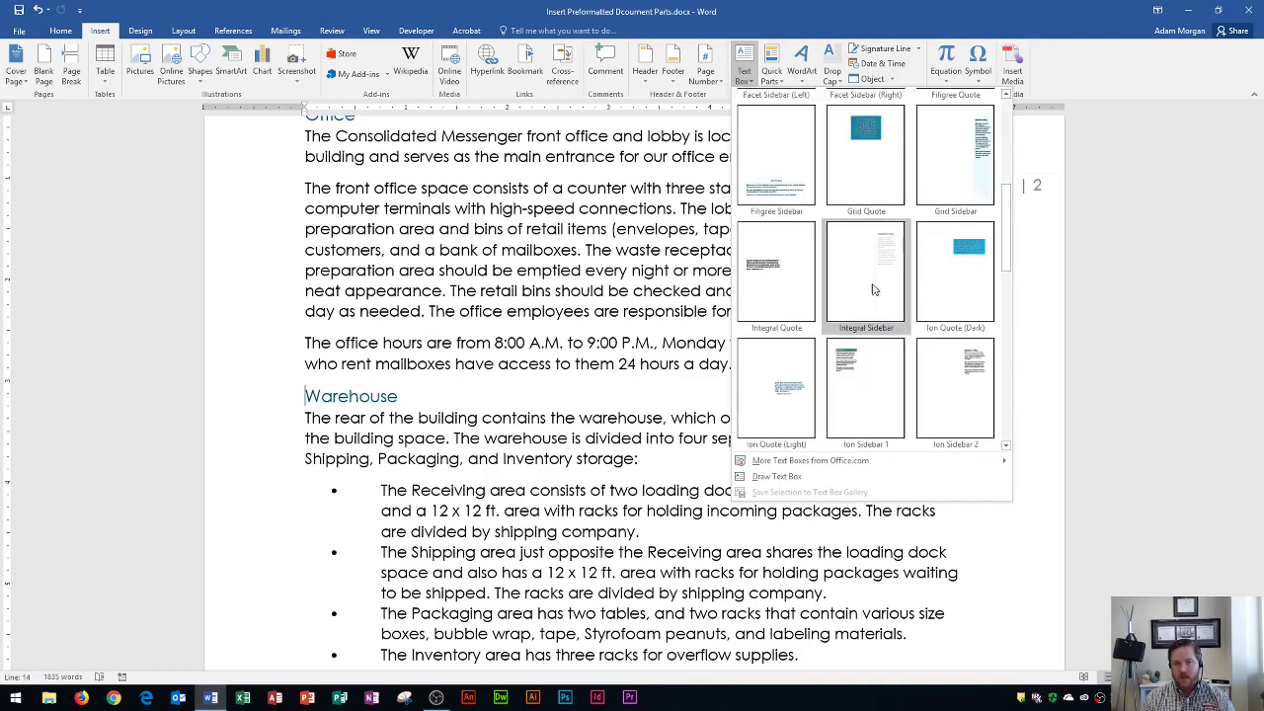
{"action": "scroll", "coordinate": [889, 345], "scroll_direction": "down", "scroll_amount": 5}
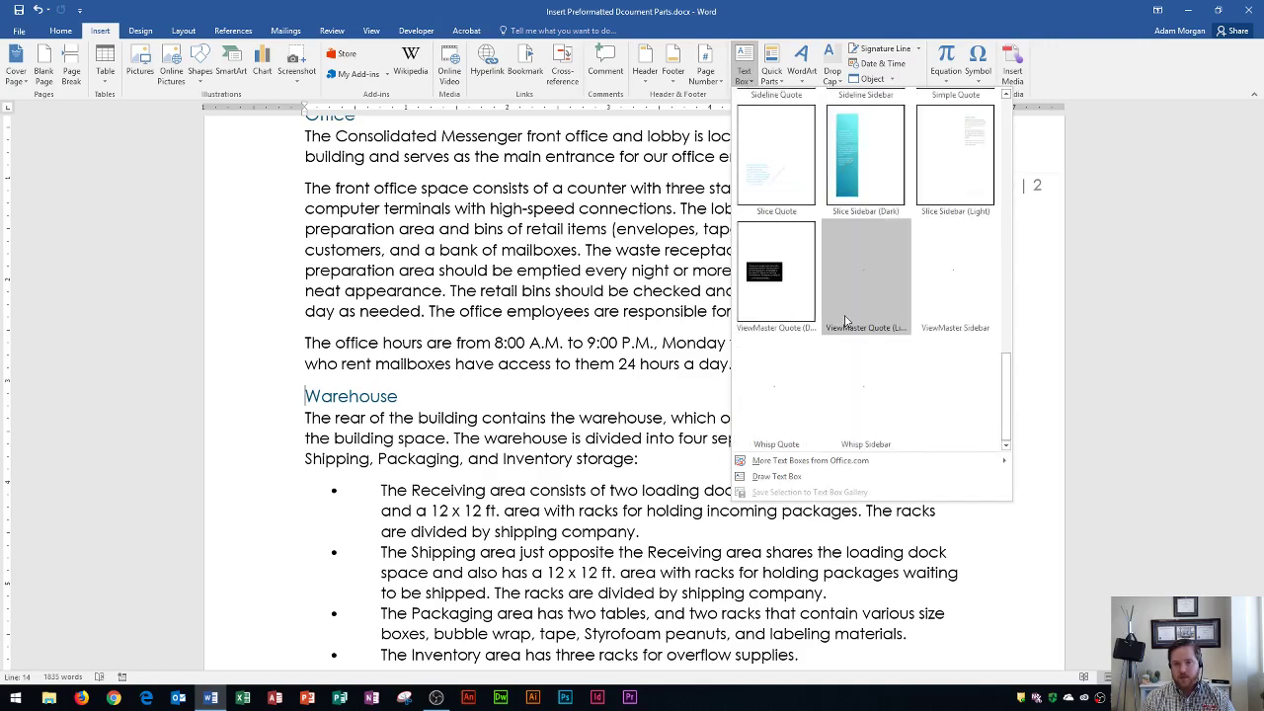
{"action": "scroll", "coordinate": [809, 258], "scroll_direction": "up", "scroll_amount": 8}
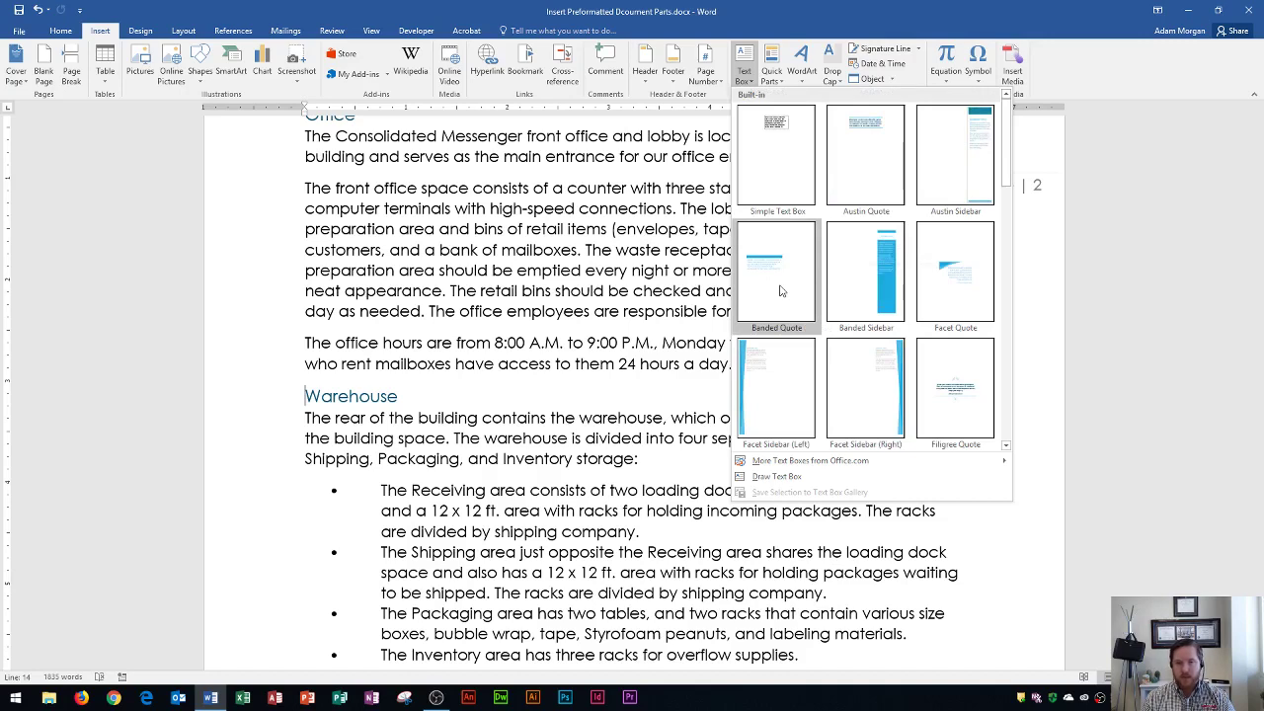
{"action": "left_click", "coordinate": [780, 290]}
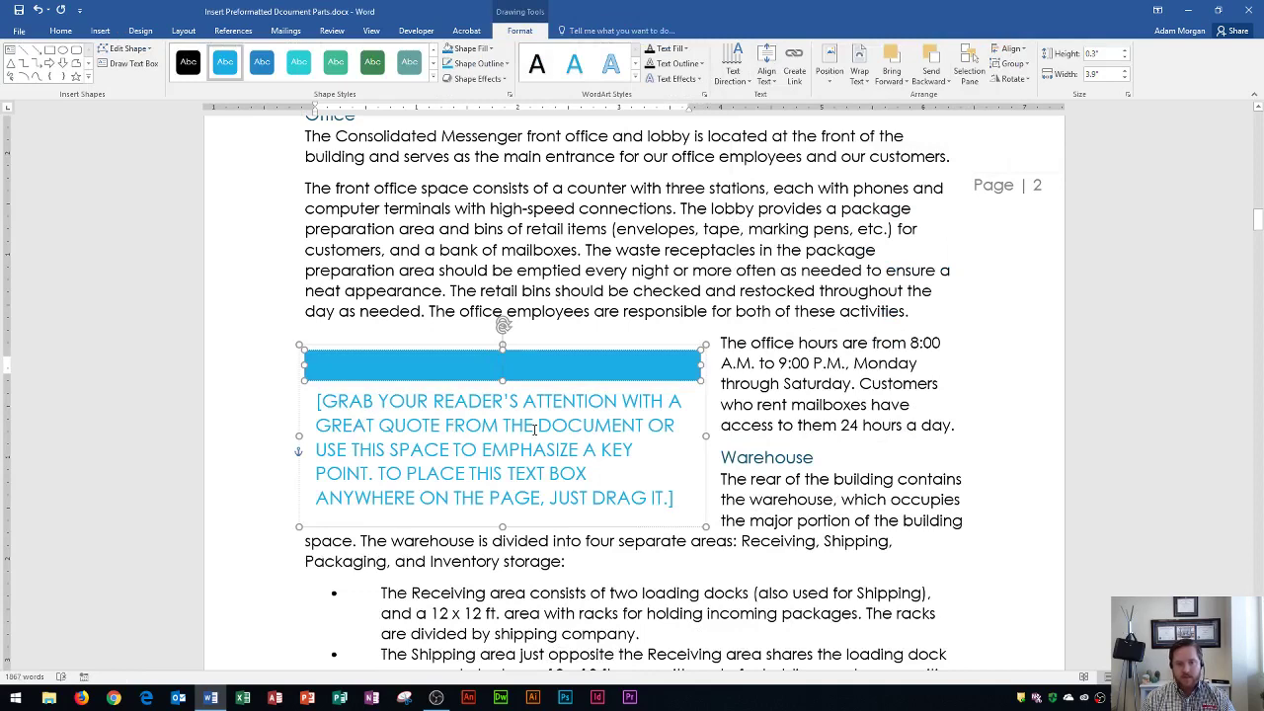
Step: Replace the quote placeholder with 'CONSOLIDATED MESSENGER BELIEVES IN OPPORTUNITY FOR ALL! WE ARE AN EQUAL-OPPPORTUNITY EMPLOYER.'
{"action": "left_click", "coordinate": [457, 443]}
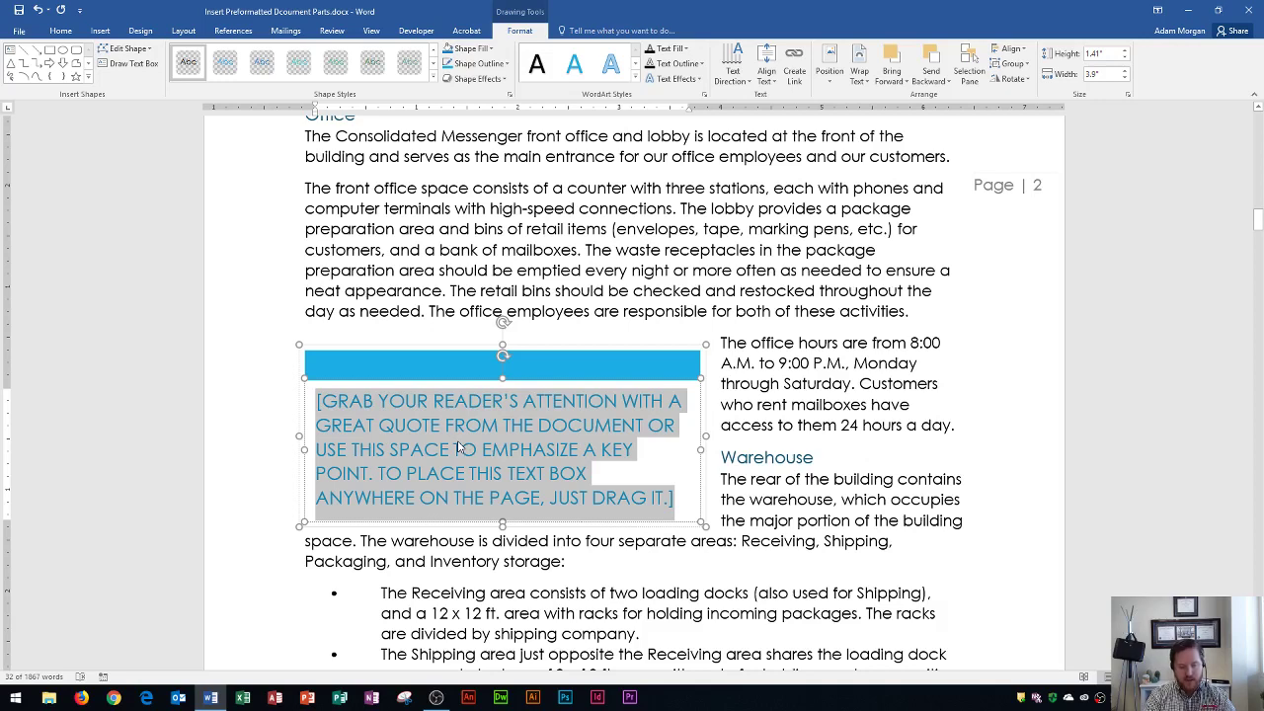
{"action": "type", "text": "CONSOL"}
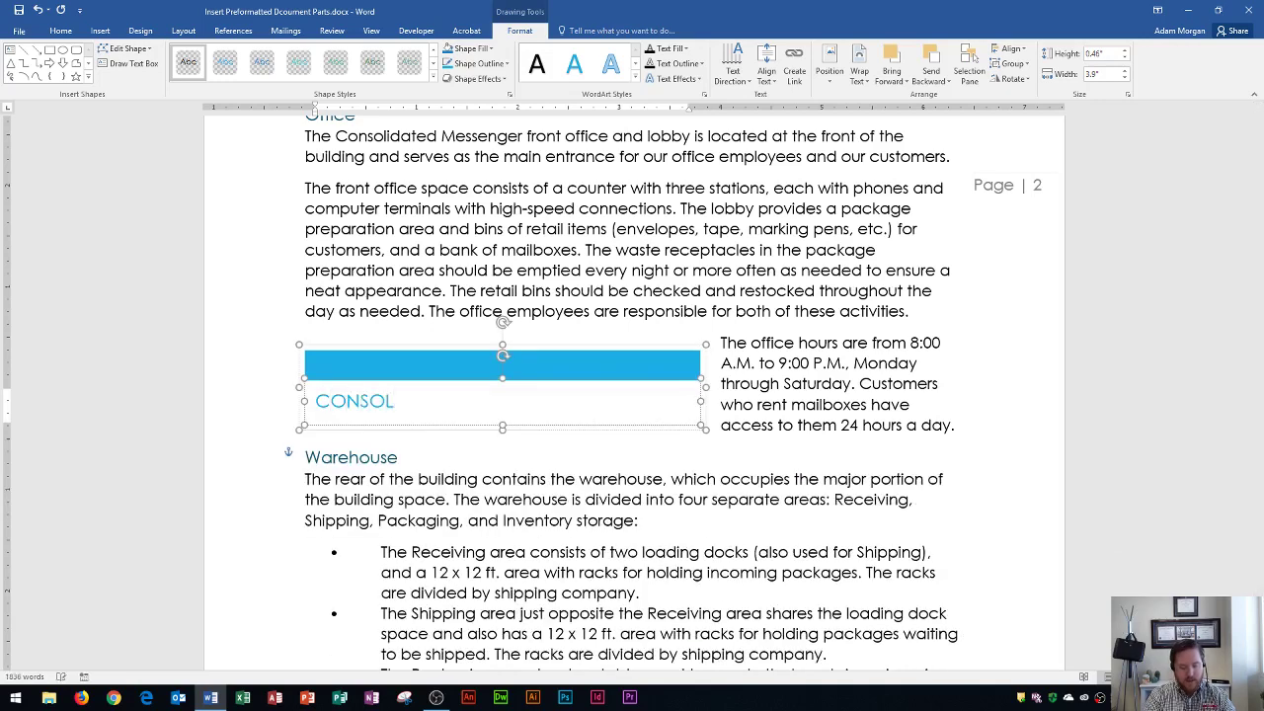
{"action": "type", "text": "IDATED MESSENGER"}
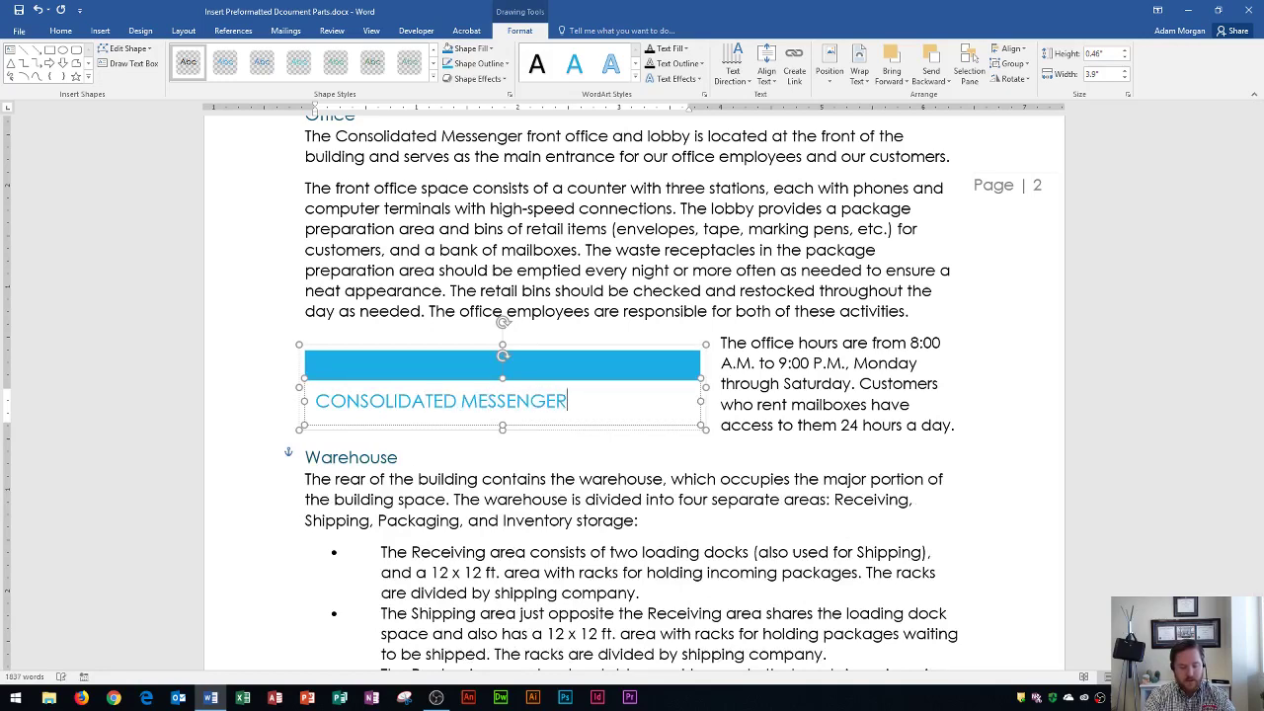
{"action": "type", "text": " BELIEVES IN "}
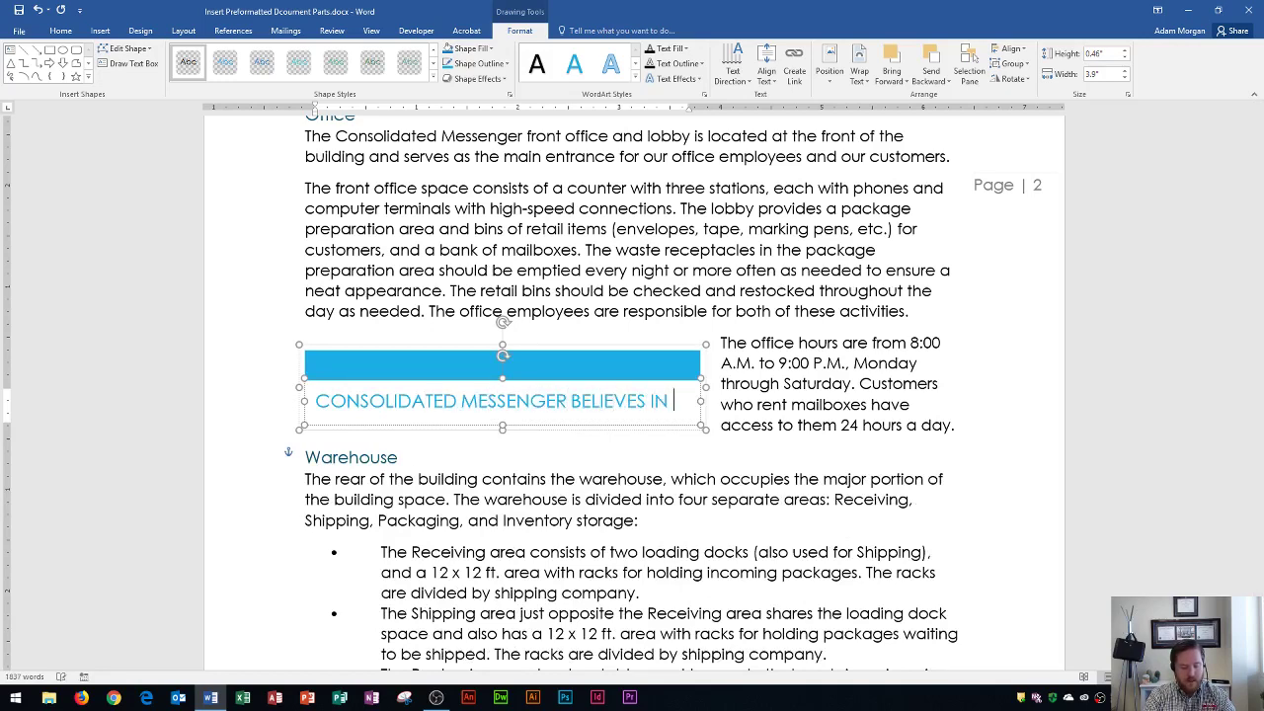
{"action": "type", "text": "OPPO"}
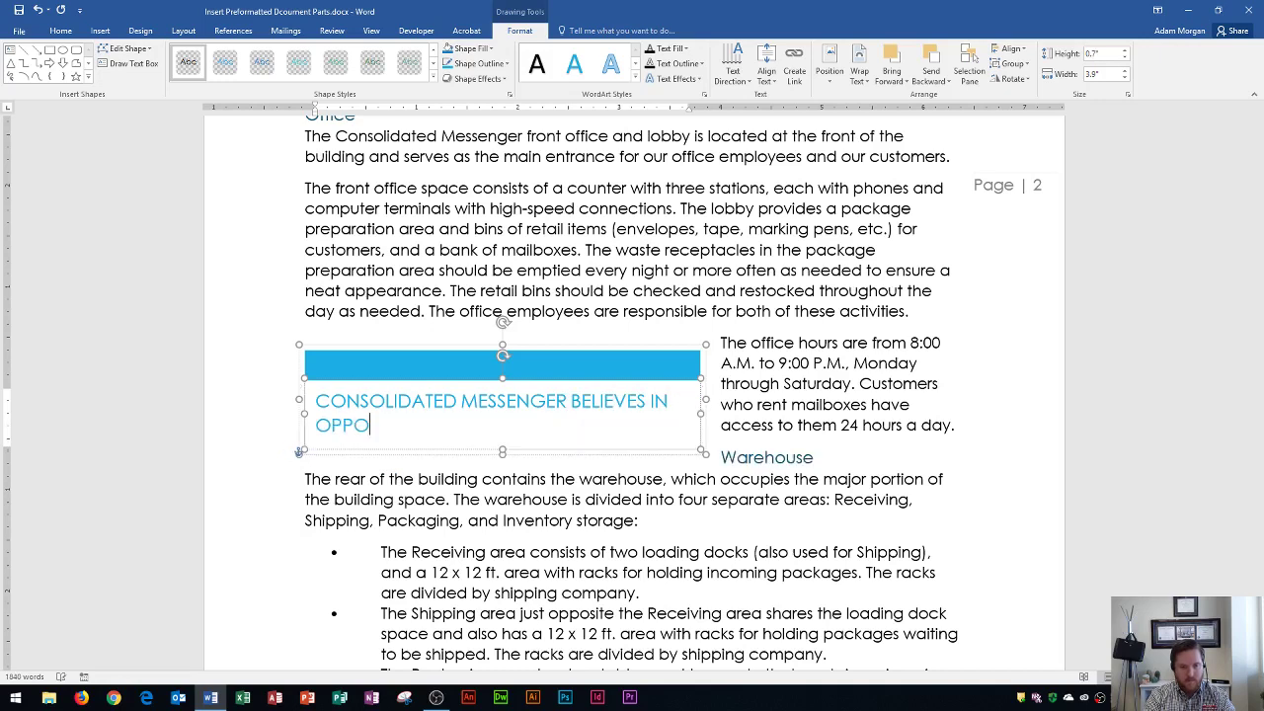
{"action": "type", "text": "RTUNITY FO"}
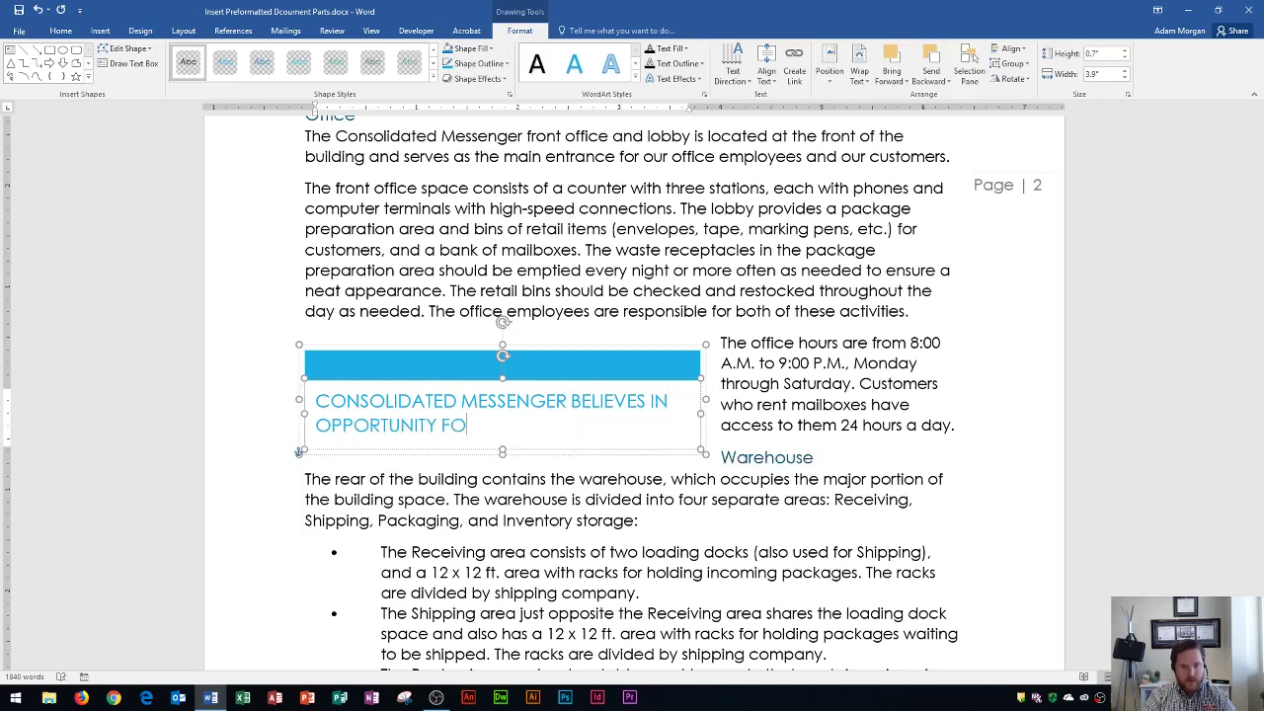
{"action": "type", "text": "R ALL! W"}
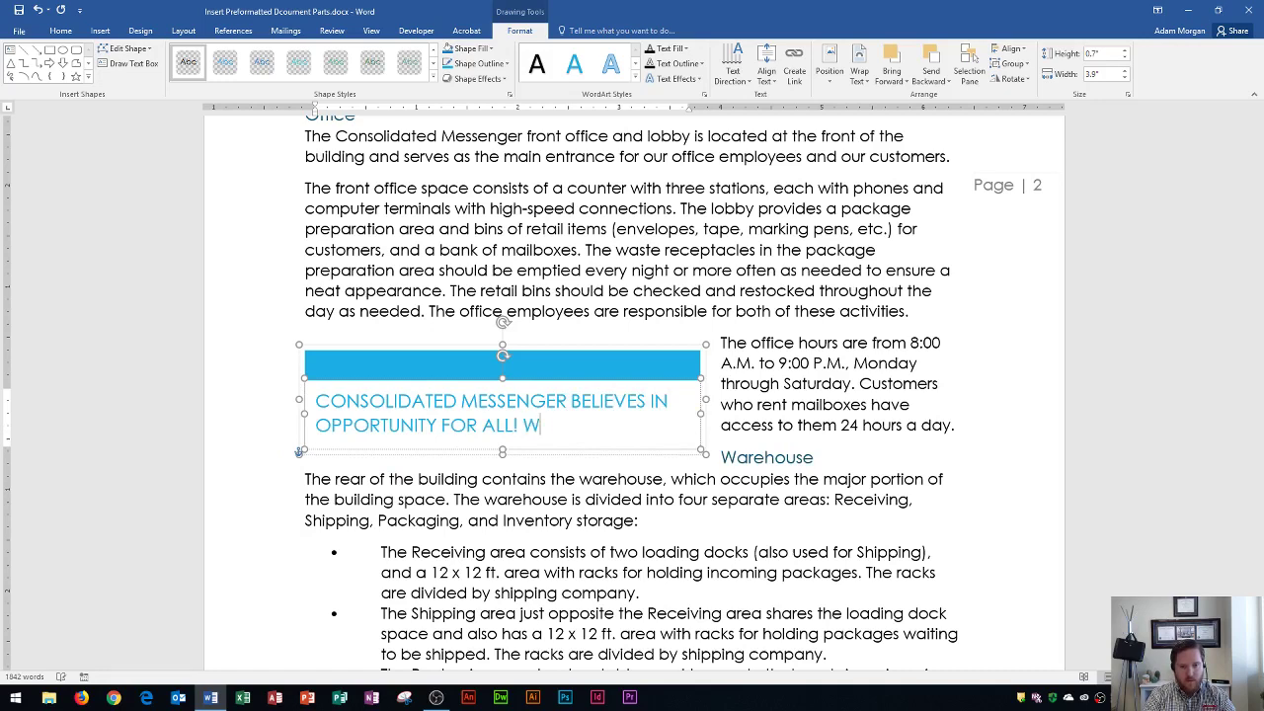
{"action": "type", "text": "E ARE AN EQUA"}
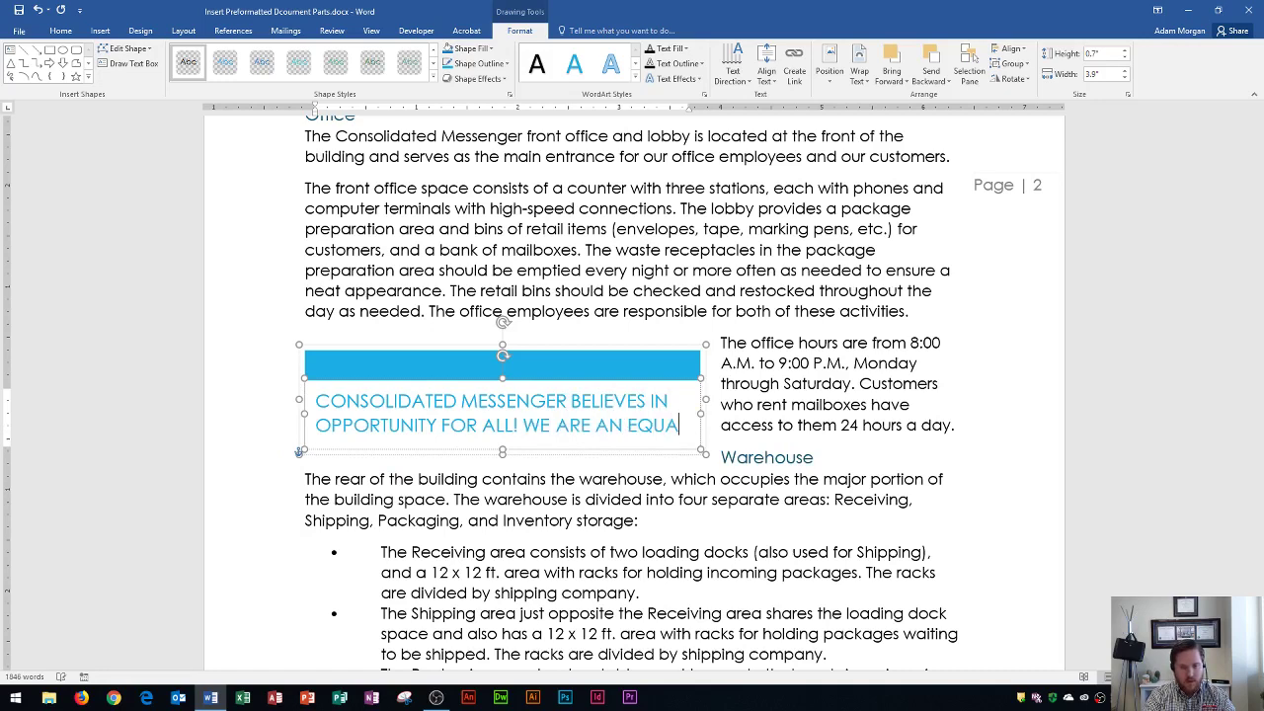
{"action": "type", "text": "L-OPPP"}
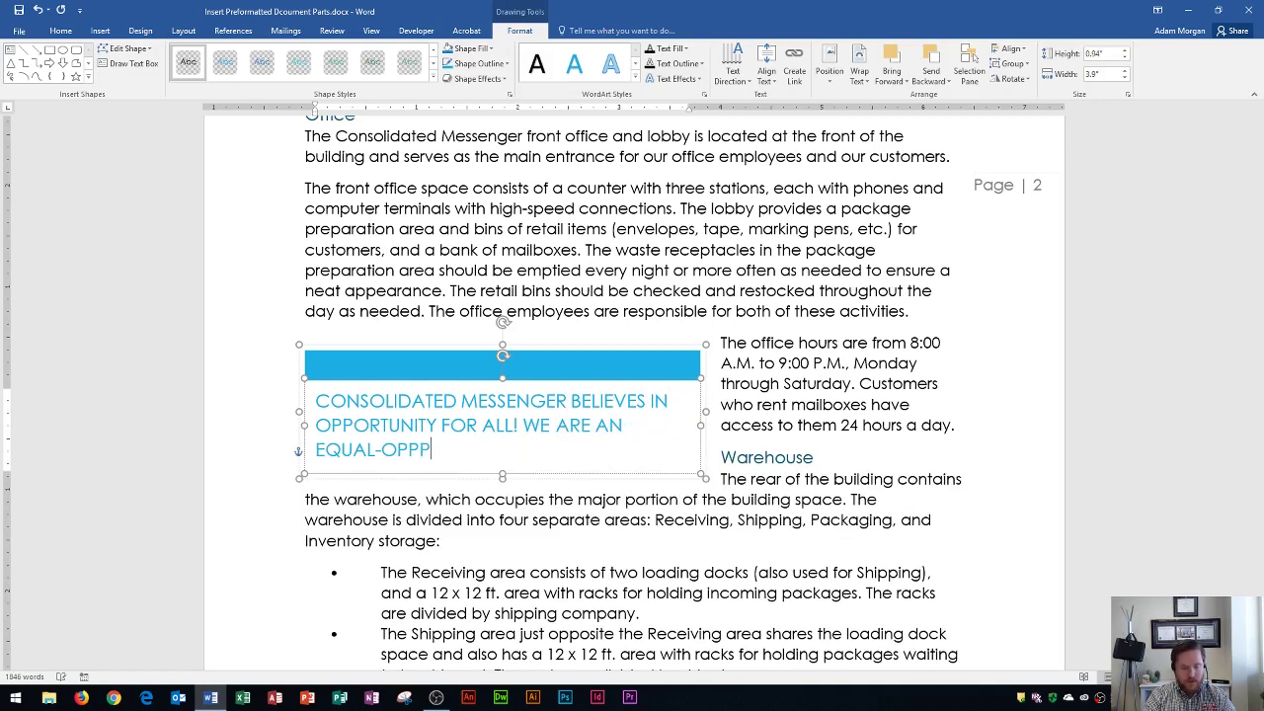
{"action": "type", "text": "ORTUNITY E"}
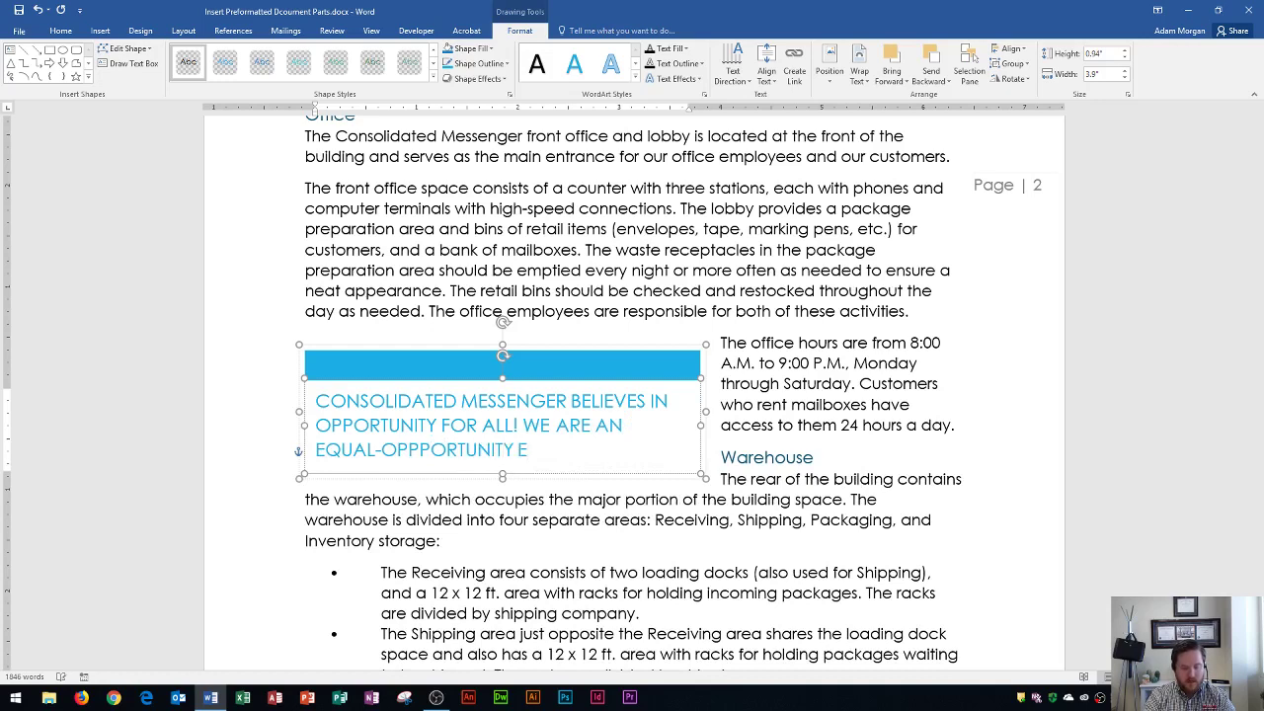
{"action": "type", "text": "MPLOYER."}
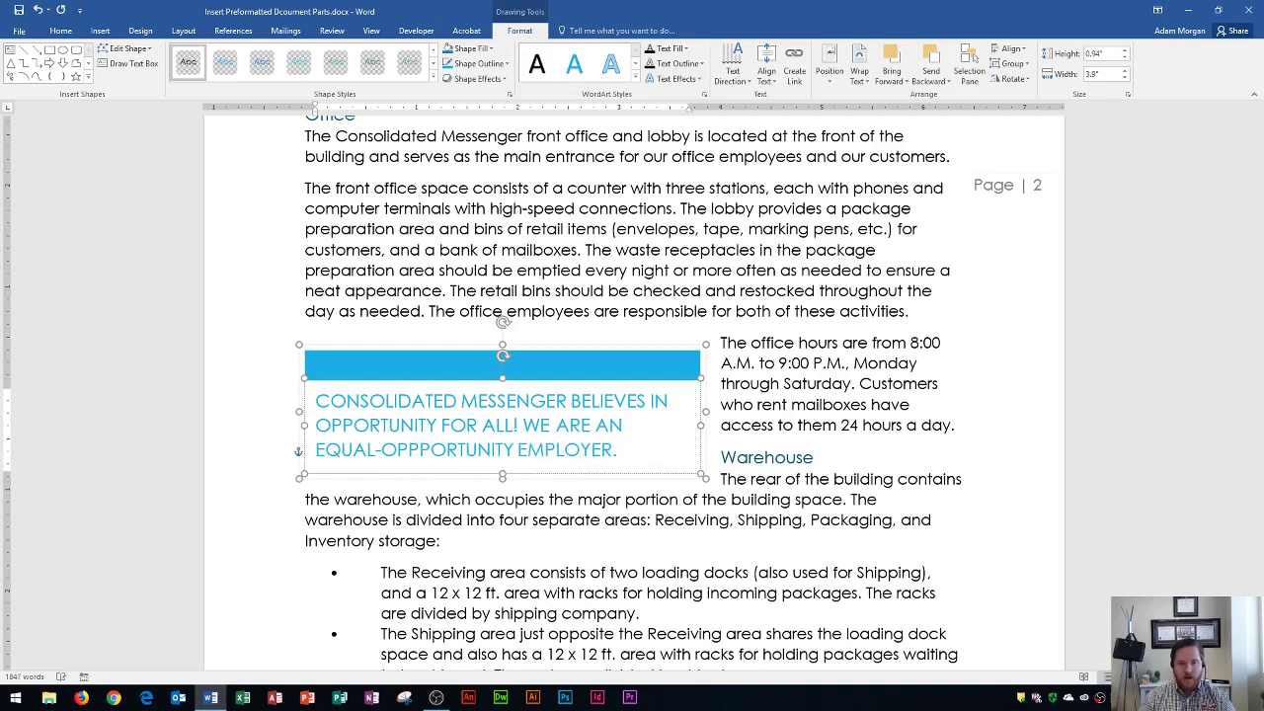
{"action": "left_click", "coordinate": [803, 363]}
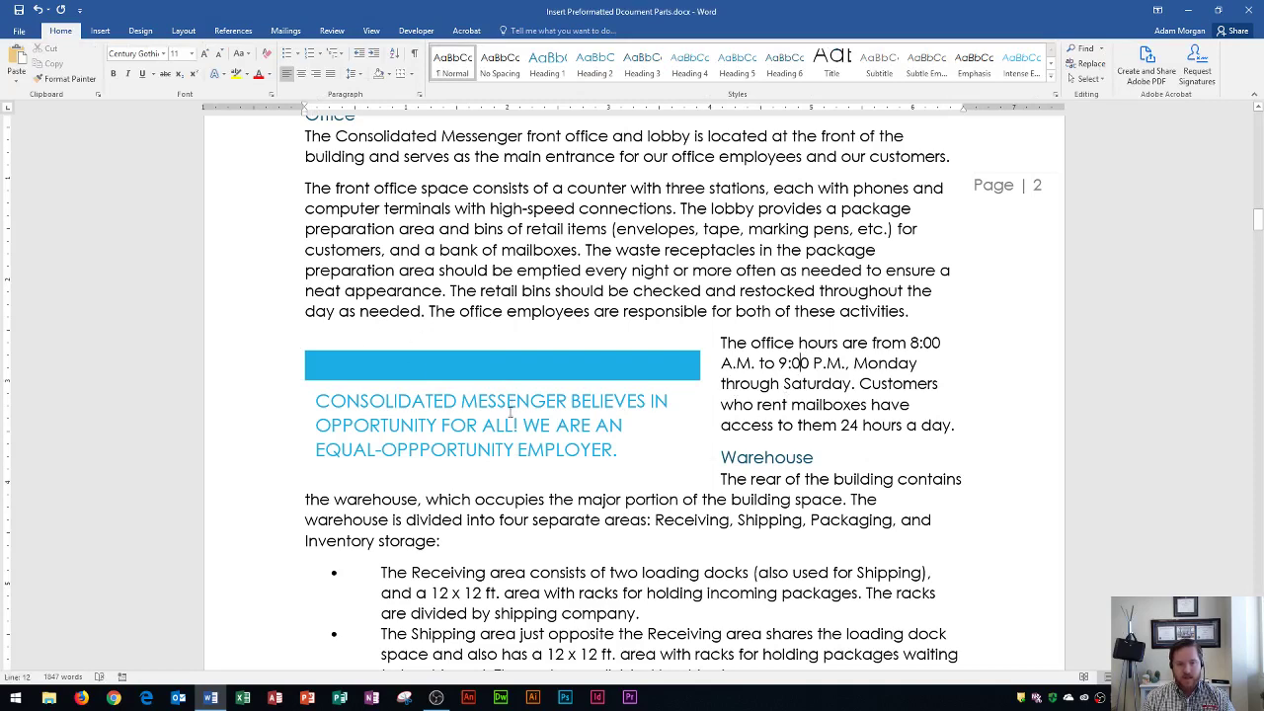
Step: Scroll up to the OFFICE PROCEDURES cover page at the top of the document
{"action": "scroll", "coordinate": [481, 418], "scroll_direction": "up", "scroll_amount": 10}
{"action": "scroll", "coordinate": [481, 418], "scroll_direction": "up", "scroll_amount": 10}
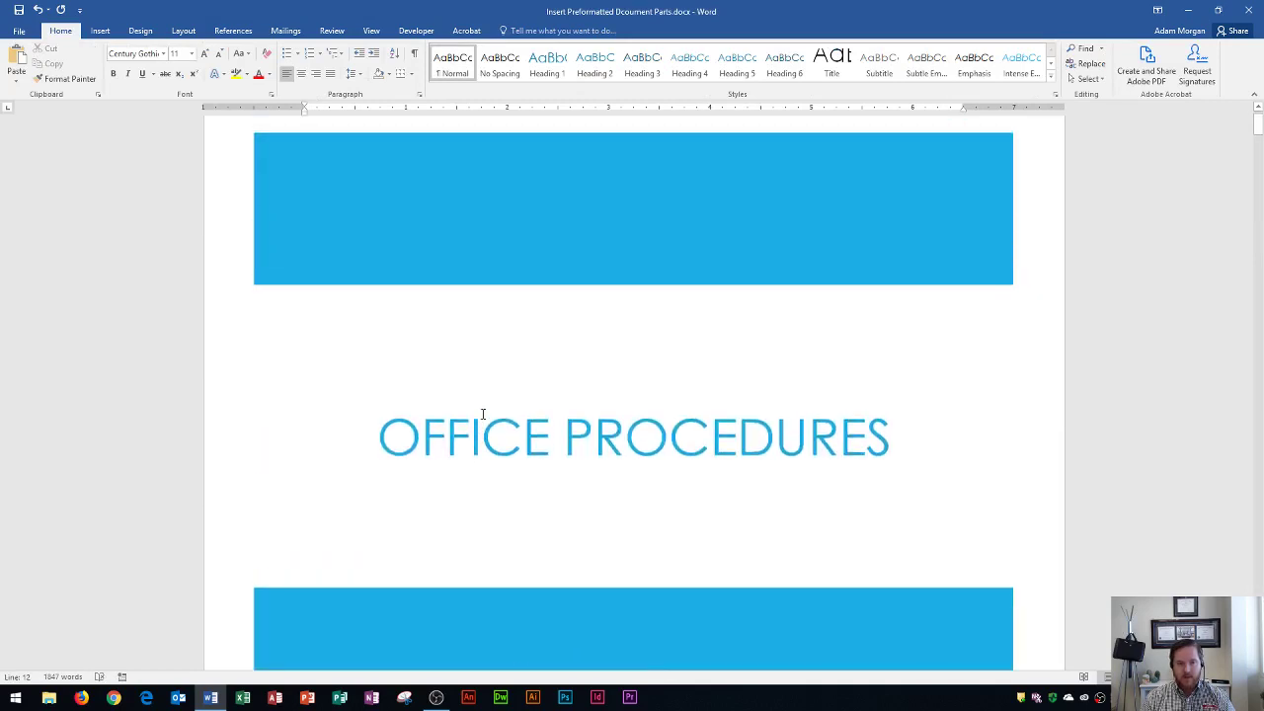